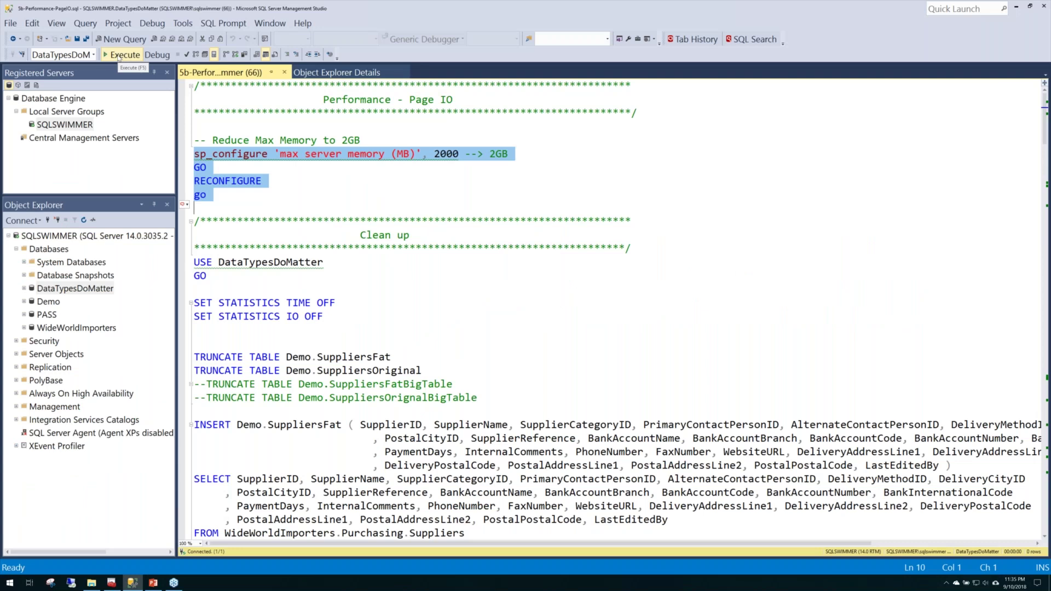
# Step: Set max server memory to 2000 MB, and run the clean-up script that reloads Demo.SuppliersFat and Demo.SuppliersOriginal with suppliers 1 to 10
pyautogui.click(118, 55)
pyautogui.click(188, 273)
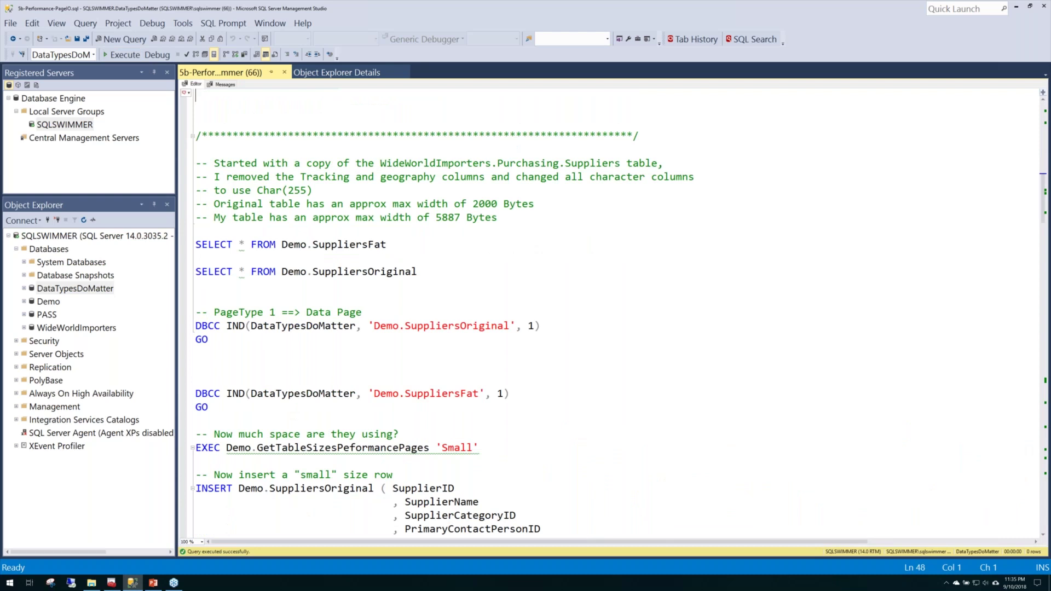
pyautogui.press('F6')
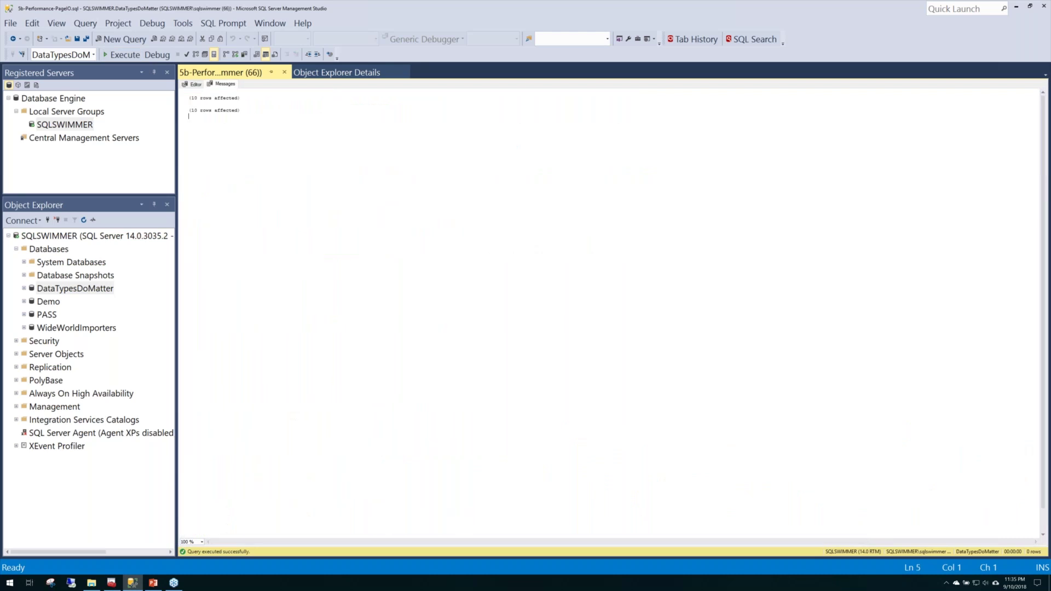
pyautogui.press('F6')
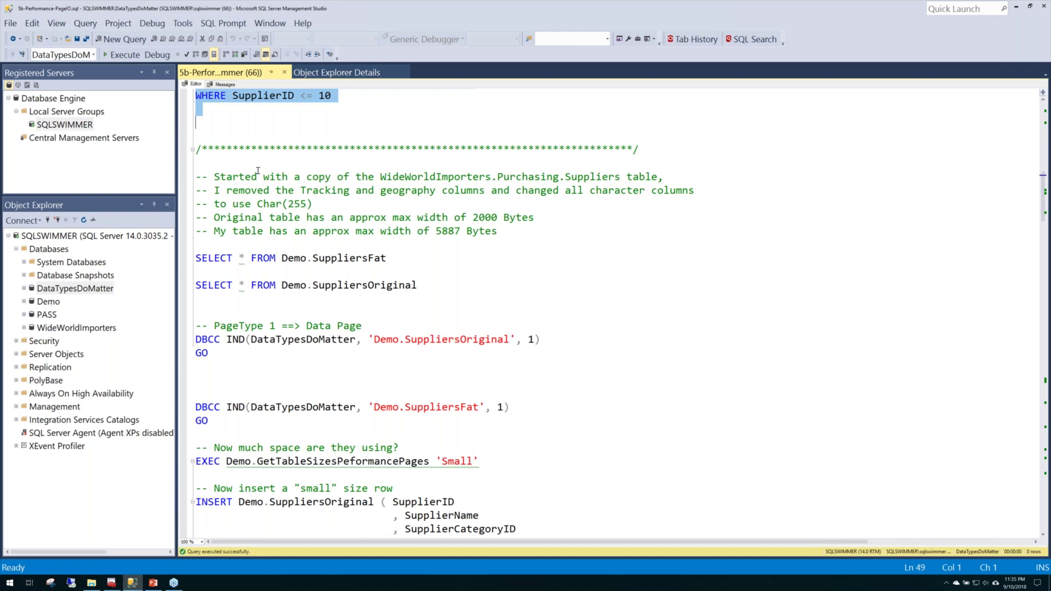
# Step: Query all rows from Demo.SuppliersFat and Demo.SuppliersOriginal to compare their contents, and return to the script
pyautogui.moveTo(196, 258); pyautogui.dragTo(196, 299)
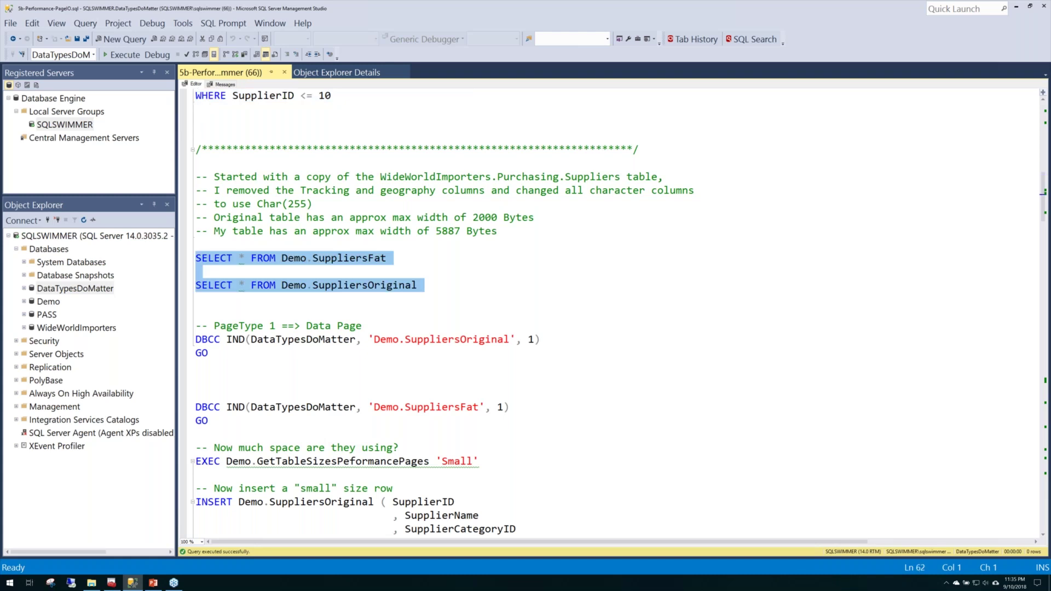
pyautogui.press('F5')
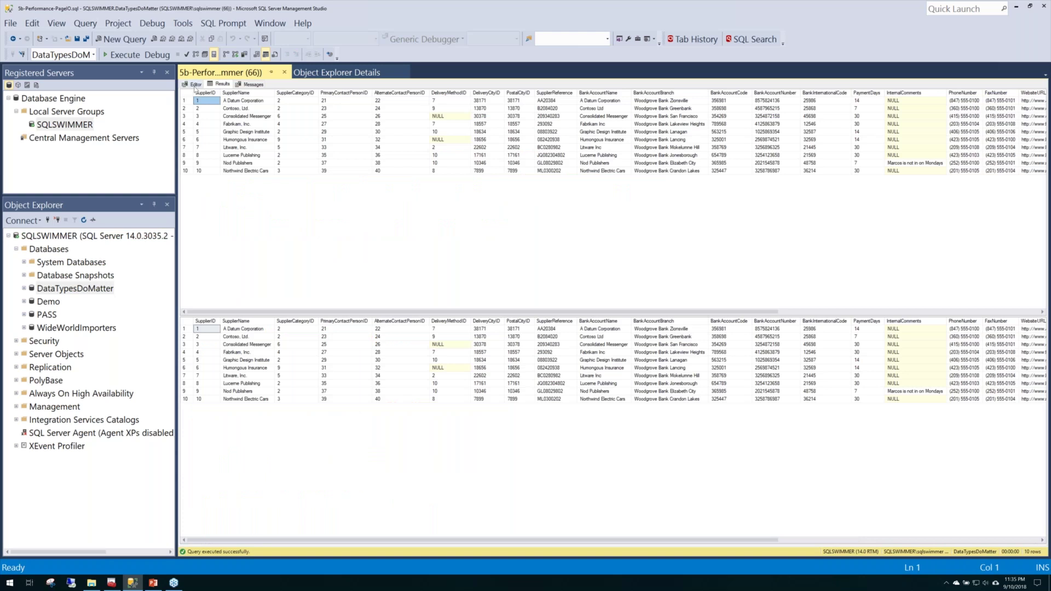
pyautogui.click(194, 85)
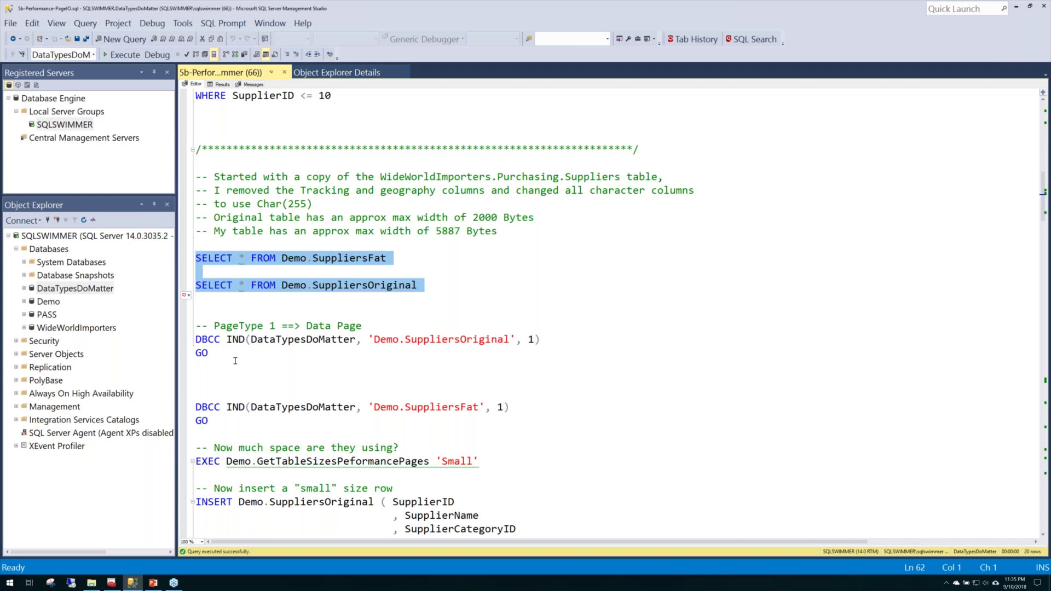
# Step: Run DBCC IND for Demo.SuppliersOriginal in DataTypesDoMatter to examine which pages are data pages, and return to the script
pyautogui.click(188, 344)
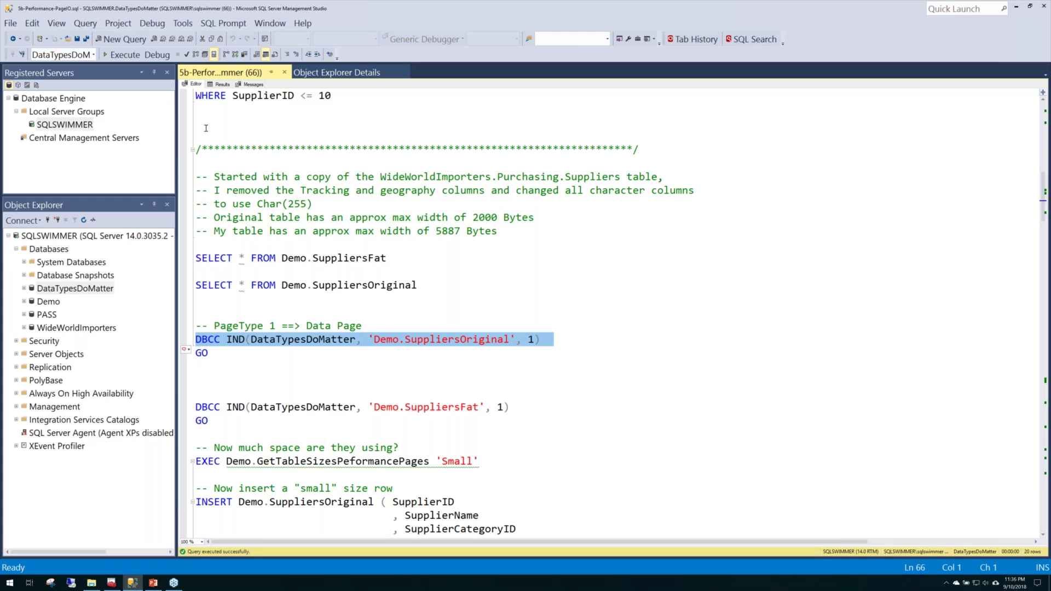
pyautogui.click(127, 54)
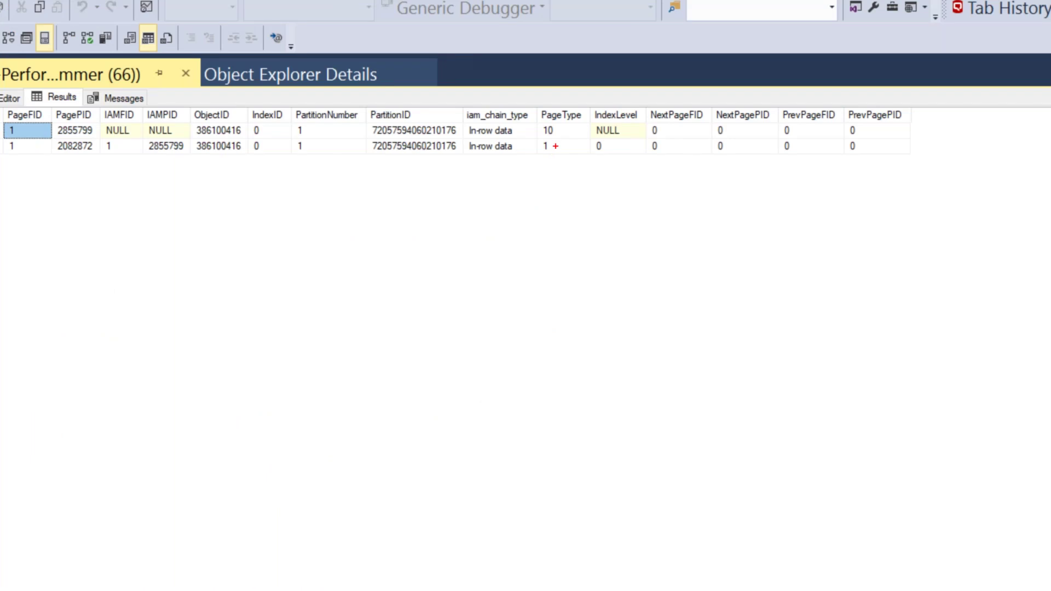
pyautogui.moveTo(558, 146); pyautogui.dragTo(567, 142)
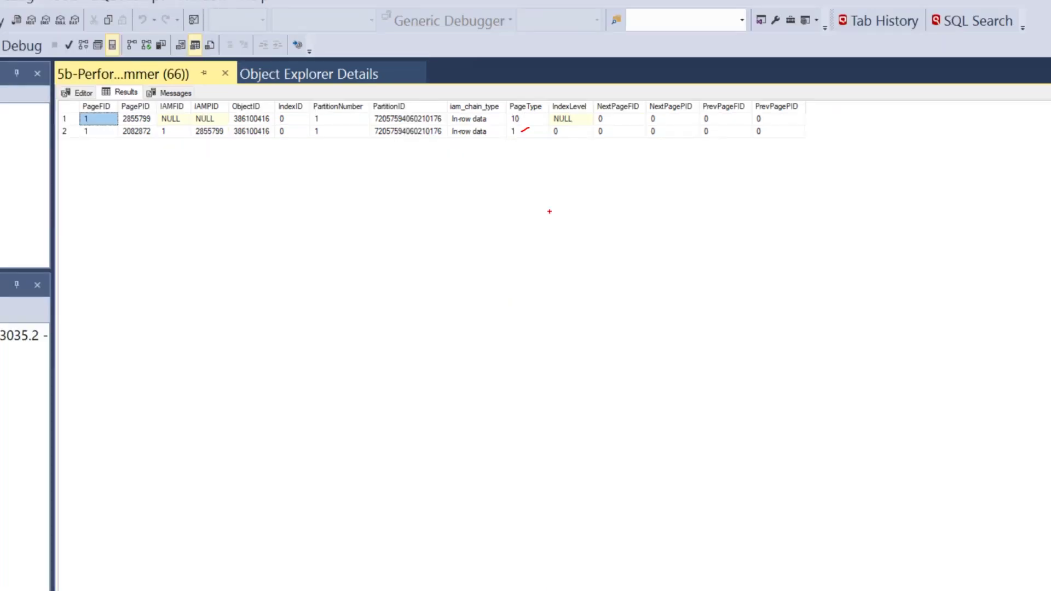
pyautogui.press('Escape')
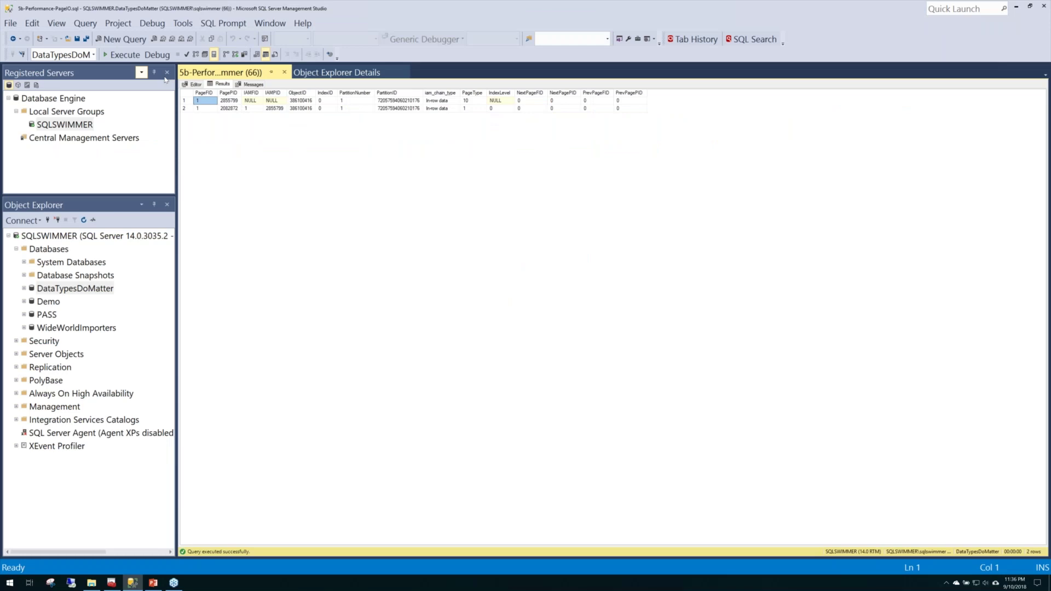
pyautogui.click(194, 84)
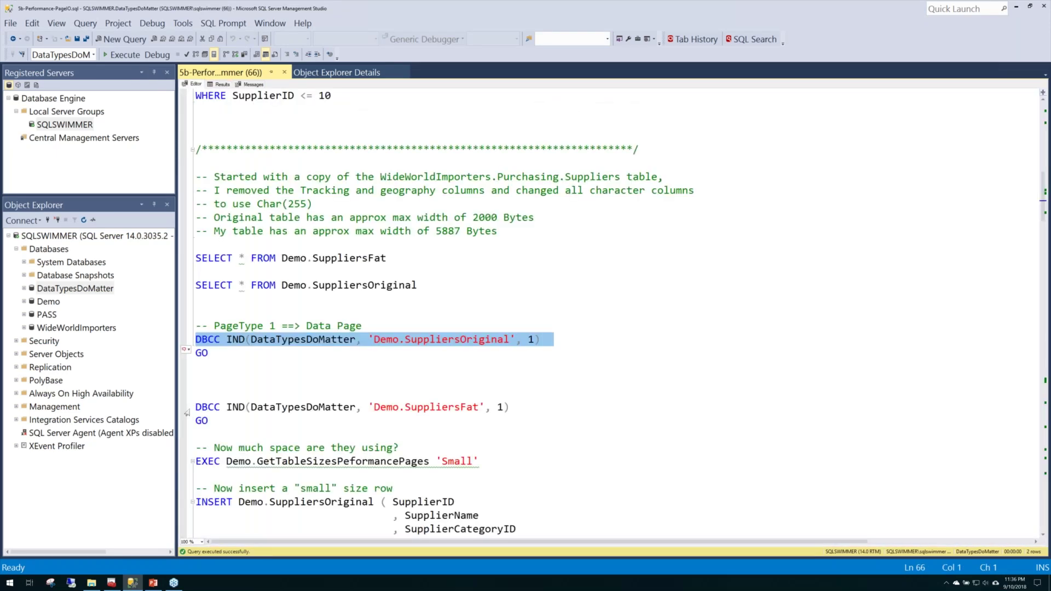
# Step: Run DBCC IND for Demo.SuppliersFat in DataTypesDoMatter to examine its data pages, and return to the script
pyautogui.click(186, 408)
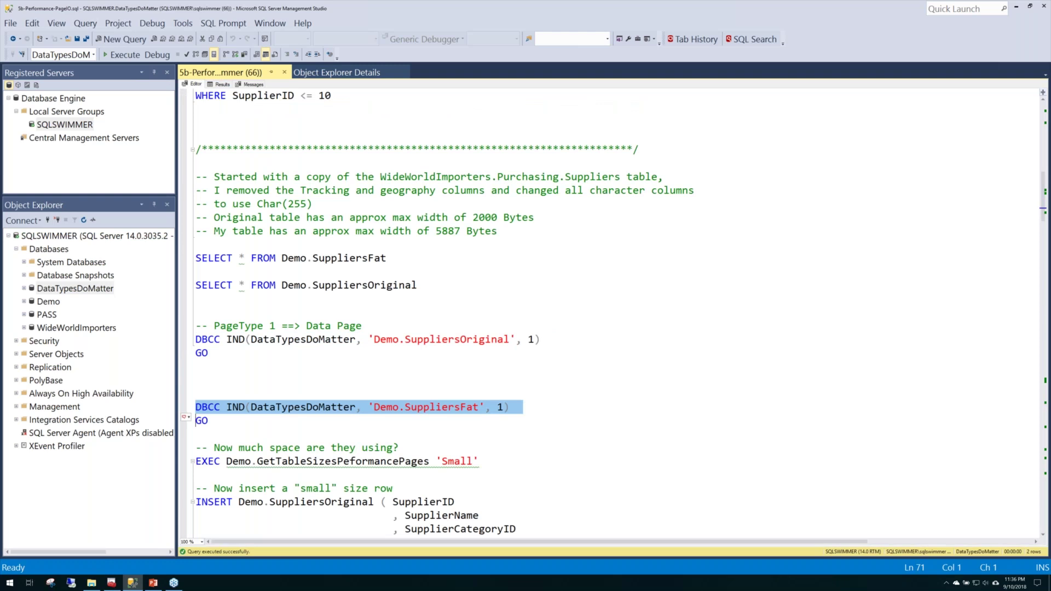
pyautogui.click(124, 55)
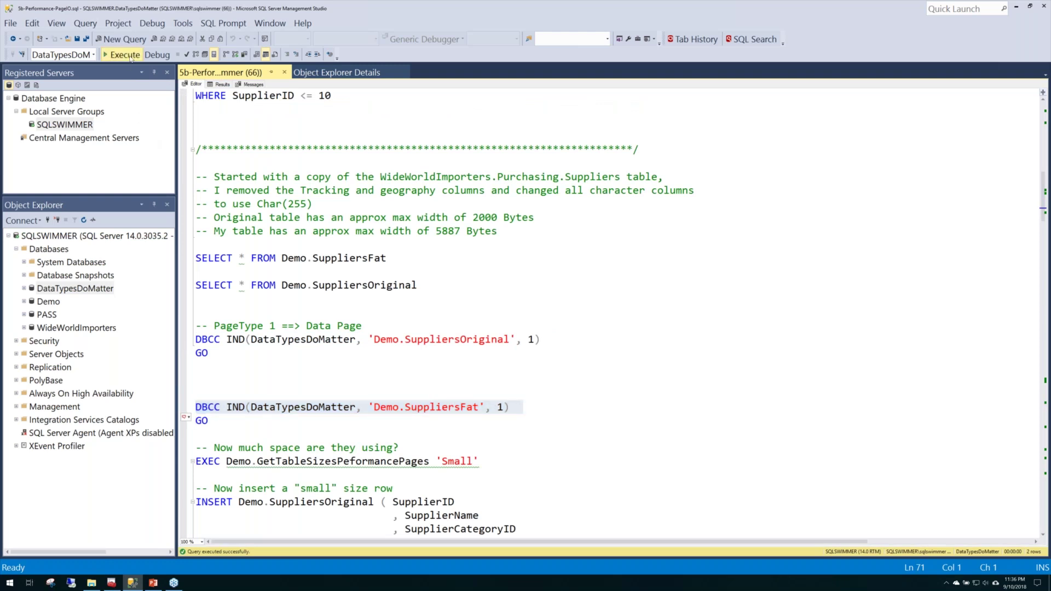
pyautogui.click(129, 55)
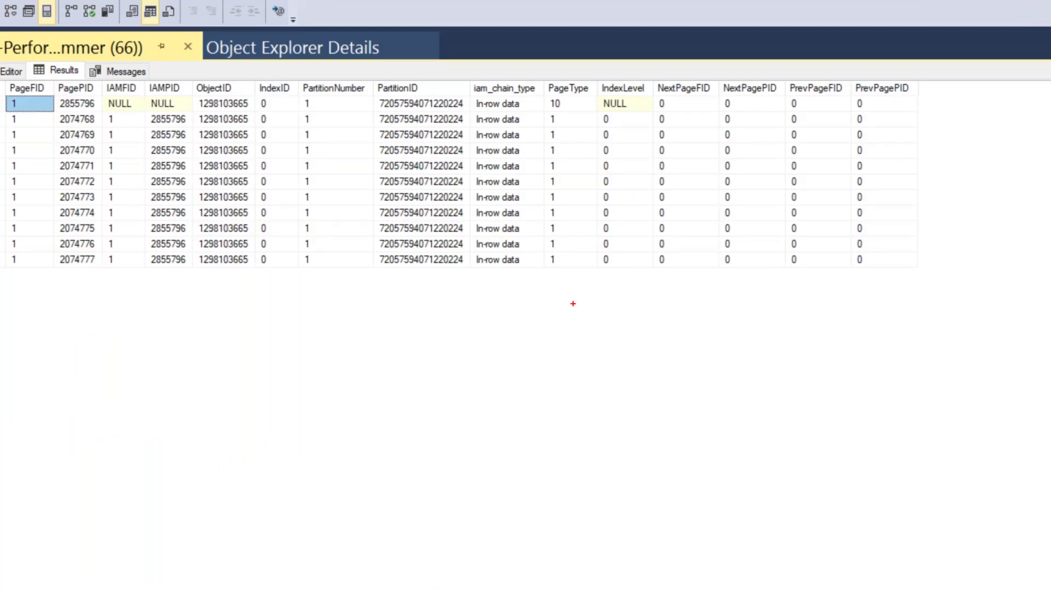
pyautogui.moveTo(567, 118); pyautogui.dragTo(572, 262)
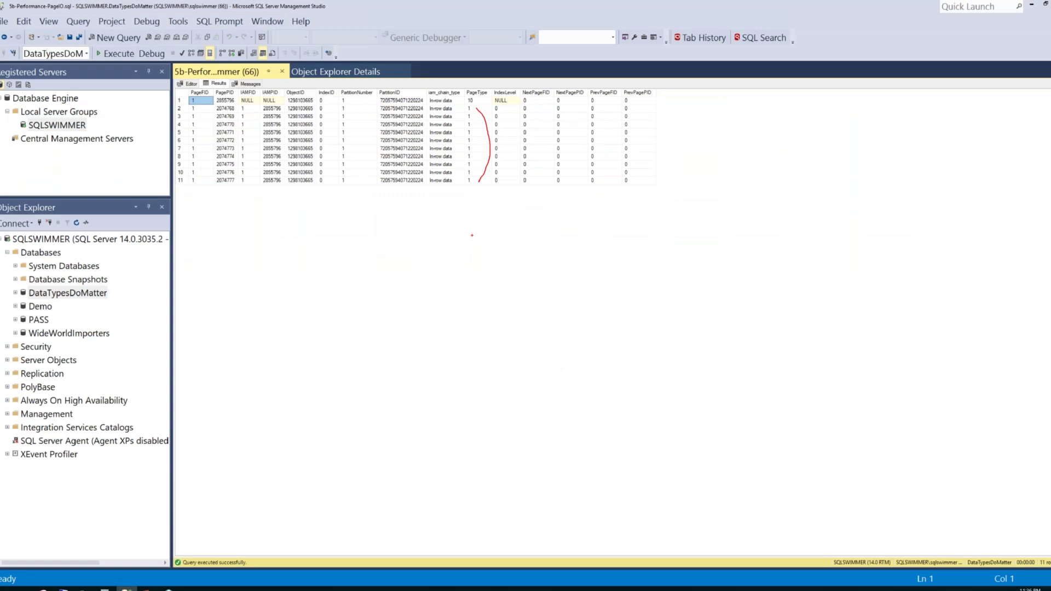
pyautogui.hotkey('ctrl', 'r')
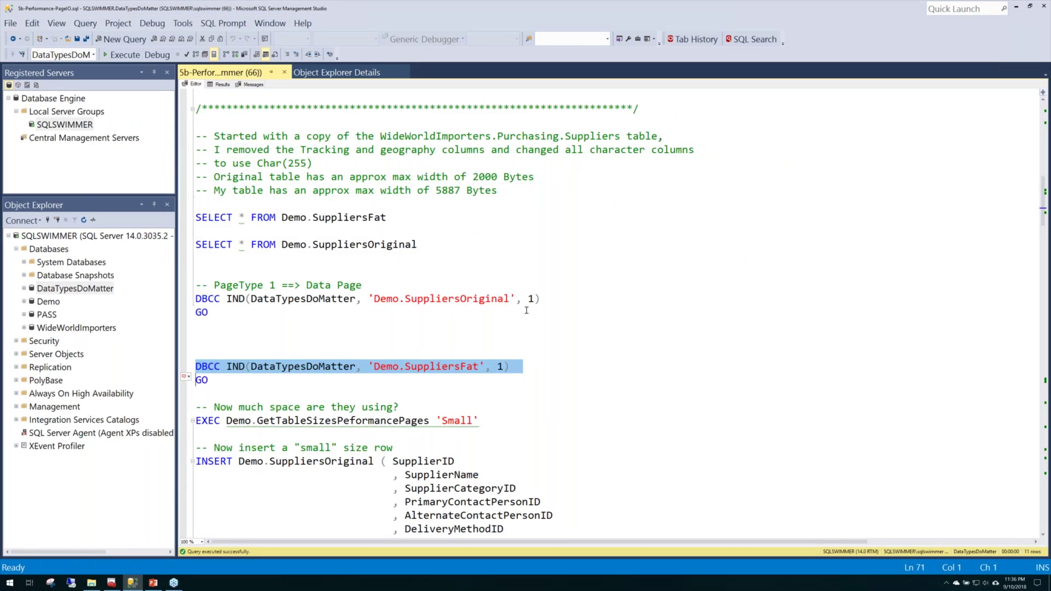
# Step: Execute Demo.GetTableSizesPeformancePages with 'Small' to compare the space both supplier tables use, and return to the script
pyautogui.scroll(-2, 526, 310)
pyautogui.tripleClick(328, 339)
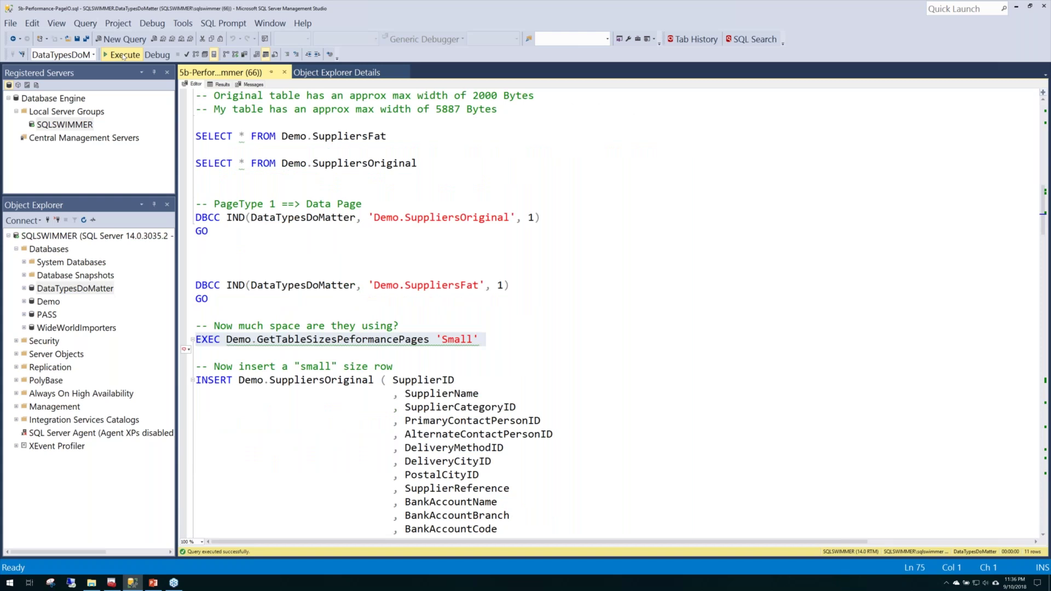
pyautogui.click(124, 56)
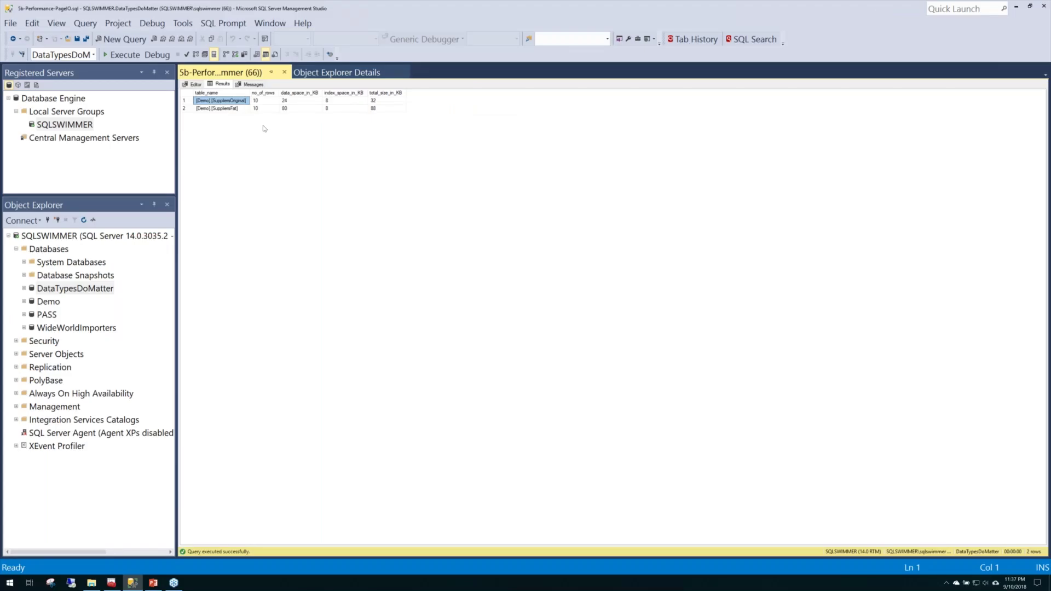
pyautogui.hotkey('ctrl', 'r')
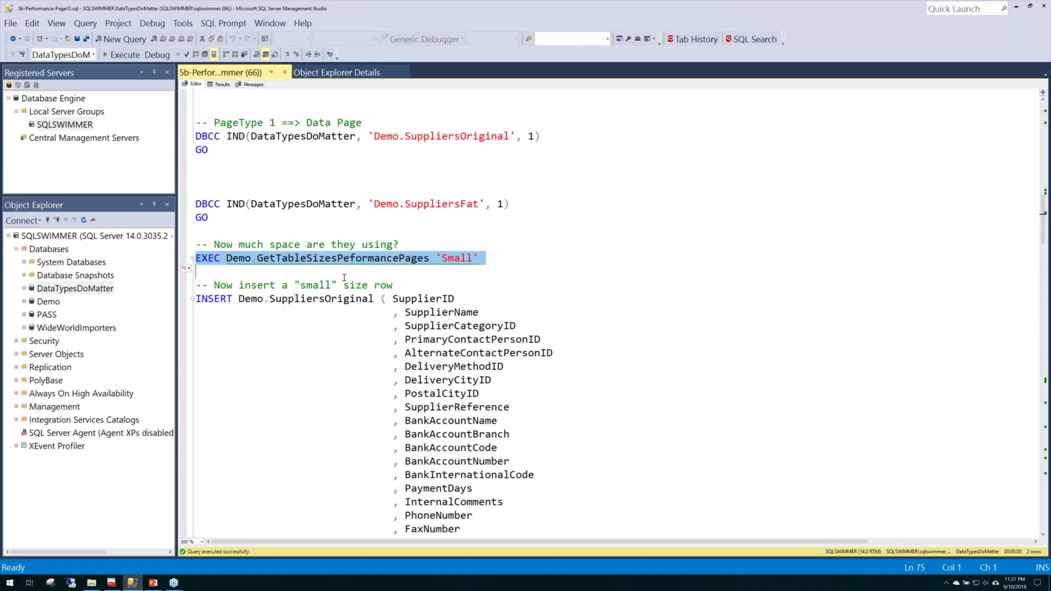
# Step: Insert one small row with the values 15 and 'ABC' into both Demo.SuppliersOriginal and Demo.SuppliersFat using the prepared INSERT statements
pyautogui.scroll(-3, 344, 277)
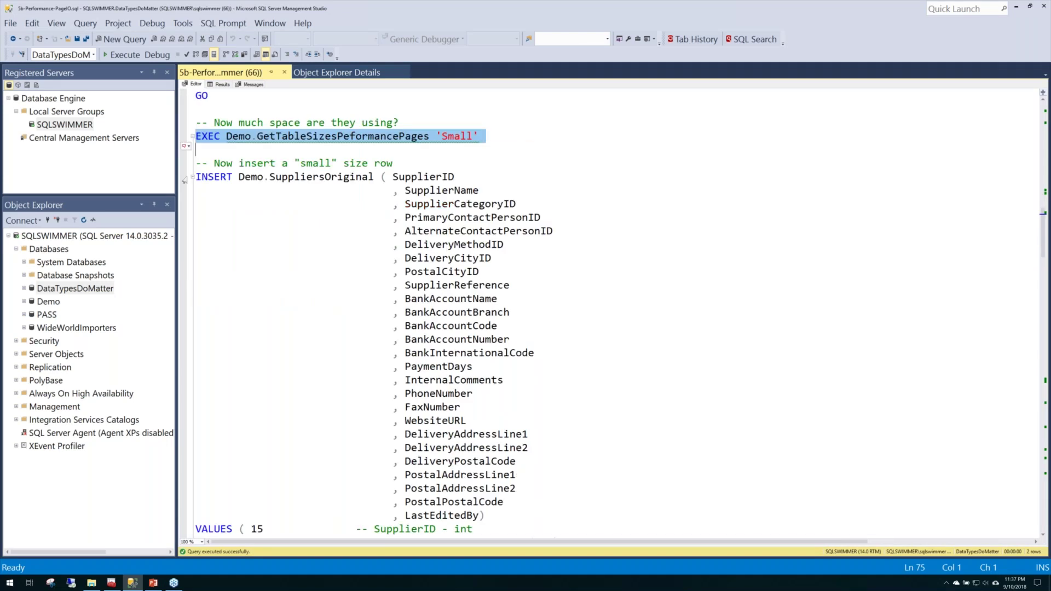
pyautogui.moveTo(185, 176); pyautogui.dragTo(185, 474)
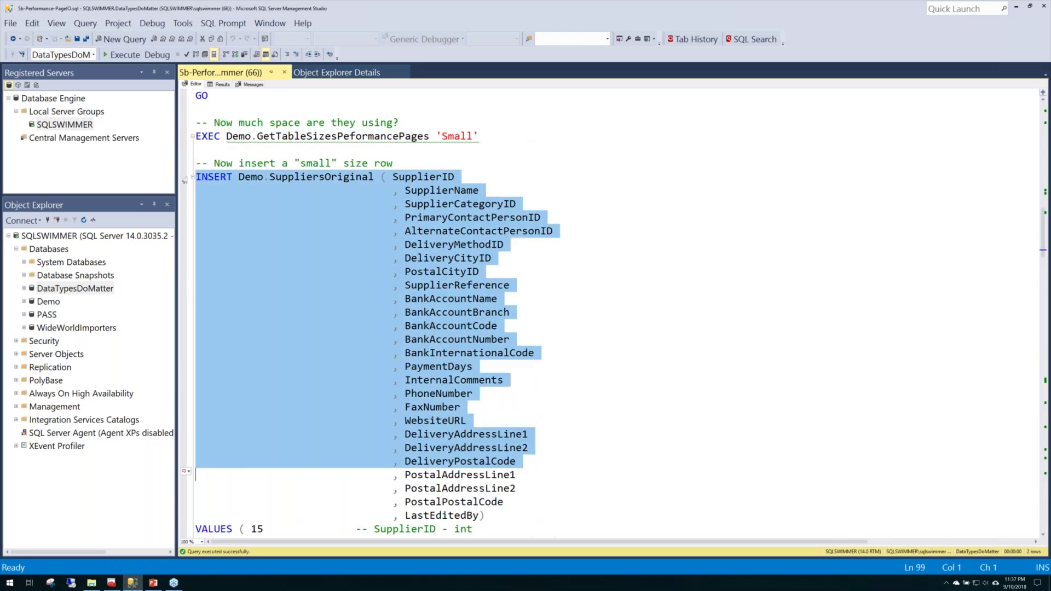
pyautogui.hotkey('shift', 'Down')
pyautogui.hotkey('shift', 'Down')
pyautogui.hotkey('shift', 'Down')
pyautogui.hotkey('shift', 'Down')
pyautogui.hotkey('shift', 'Down')
pyautogui.hotkey('shift', 'Down')
pyautogui.hotkey('shift', 'Down')
pyautogui.hotkey('shift', 'Down')
pyautogui.hotkey('shift', 'Down')
pyautogui.hotkey('shift', 'Down')
pyautogui.hotkey('shift', 'Down')
pyautogui.hotkey('shift', 'Down')
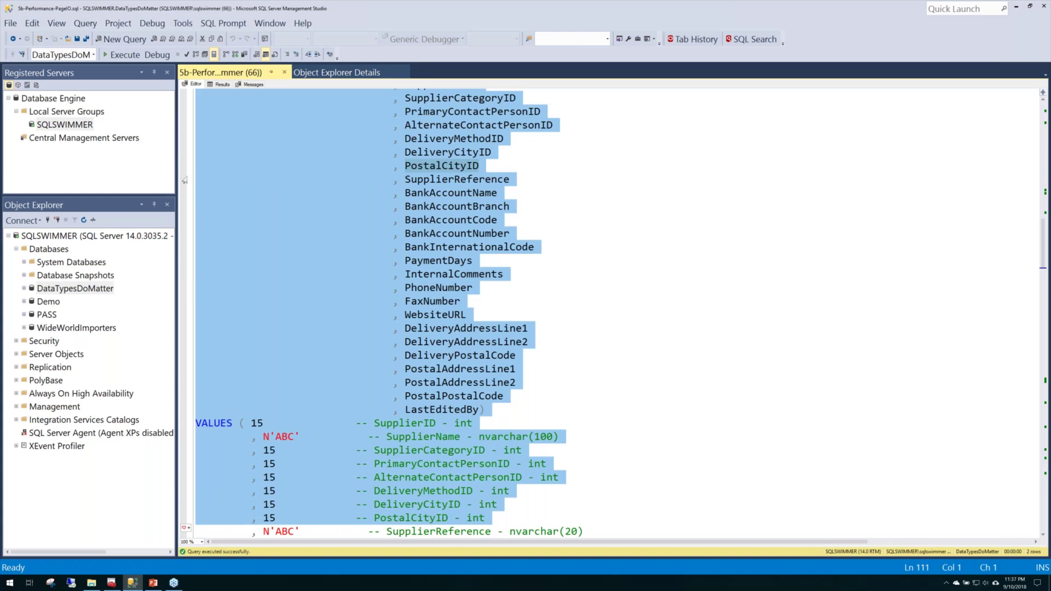
pyautogui.hotkey('shift', 'Down')
pyautogui.hotkey('shift', 'Down')
pyautogui.hotkey('shift', 'Down')
pyautogui.hotkey('shift', 'Down')
pyautogui.hotkey('shift', 'Down')
pyautogui.hotkey('shift', 'Down')
pyautogui.hotkey('shift', 'Down')
pyautogui.hotkey('shift', 'Down')
pyautogui.hotkey('shift', 'Down')
pyautogui.hotkey('shift', 'Down')
pyautogui.hotkey('shift', 'Down')
pyautogui.hotkey('shift', 'Down')
pyautogui.hotkey('shift', 'Down')
pyautogui.hotkey('shift', 'Down')
pyautogui.hotkey('shift', 'Down')
pyautogui.hotkey('shift', 'Down')
pyautogui.hotkey('shift', 'Down')
pyautogui.hotkey('shift', 'Down')
pyautogui.hotkey('shift', 'Down')
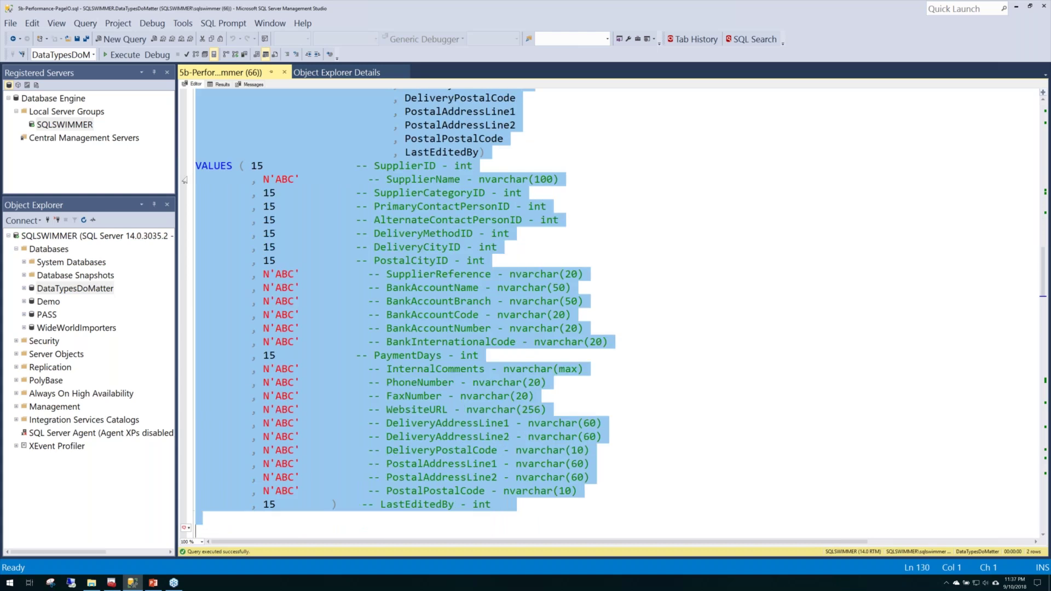
pyautogui.hotkey('shift', 'Down')
pyautogui.hotkey('shift', 'Down')
pyautogui.hotkey('shift', 'Down')
pyautogui.hotkey('shift', 'Down')
pyautogui.hotkey('shift', 'Down')
pyautogui.hotkey('shift', 'Down')
pyautogui.hotkey('shift', 'Down')
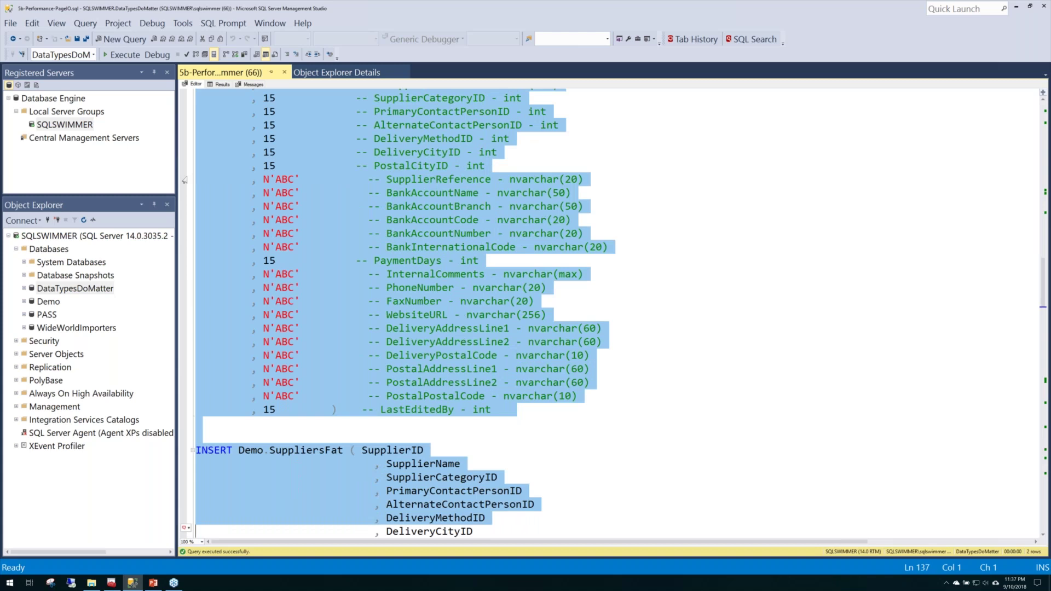
pyautogui.hotkey('shift', 'Down')
pyautogui.hotkey('shift', 'Down')
pyautogui.hotkey('shift', 'Down')
pyautogui.hotkey('shift', 'Down')
pyautogui.hotkey('shift', 'Down')
pyautogui.hotkey('shift', 'Down')
pyautogui.hotkey('shift', 'Down')
pyautogui.hotkey('shift', 'Down')
pyautogui.hotkey('shift', 'Down')
pyautogui.hotkey('shift', 'Down')
pyautogui.hotkey('shift', 'Down')
pyautogui.hotkey('shift', 'Down')
pyautogui.hotkey('shift', 'Down')
pyautogui.hotkey('shift', 'Down')
pyautogui.hotkey('shift', 'Down')
pyautogui.hotkey('shift', 'Down')
pyautogui.hotkey('shift', 'Down')
pyautogui.hotkey('shift', 'Down')
pyautogui.hotkey('shift', 'Down')
pyautogui.hotkey('shift', 'Down')
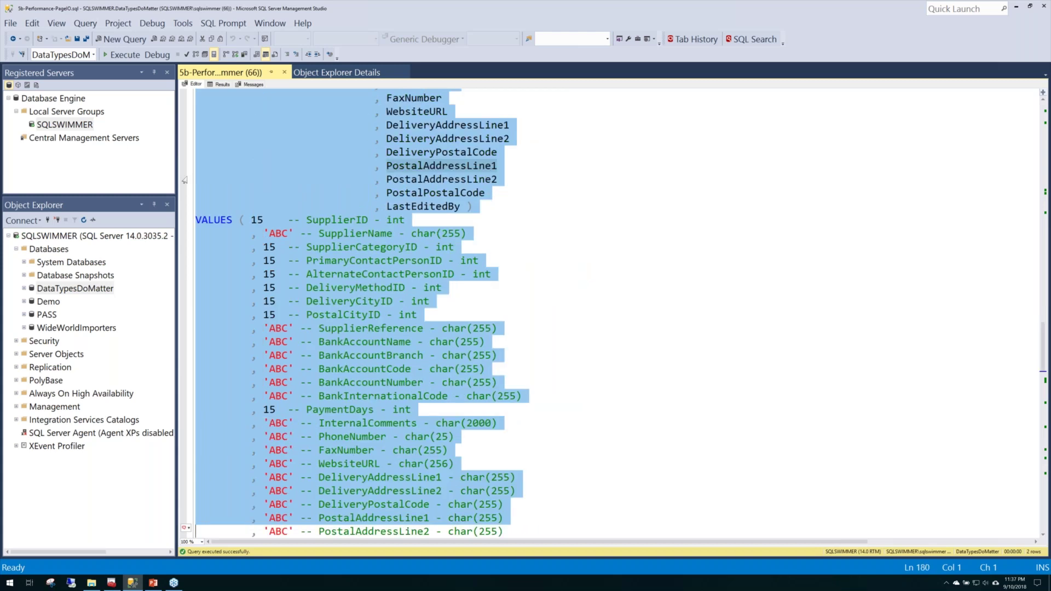
pyautogui.hotkey('shift', 'Down')
pyautogui.hotkey('shift', 'Down')
pyautogui.hotkey('shift', 'Down')
pyautogui.hotkey('shift', 'Down')
pyautogui.hotkey('shift', 'Down')
pyautogui.hotkey('shift', 'Down')
pyautogui.hotkey('shift', 'Down')
pyautogui.hotkey('shift', 'Down')
pyautogui.hotkey('shift', 'Down')
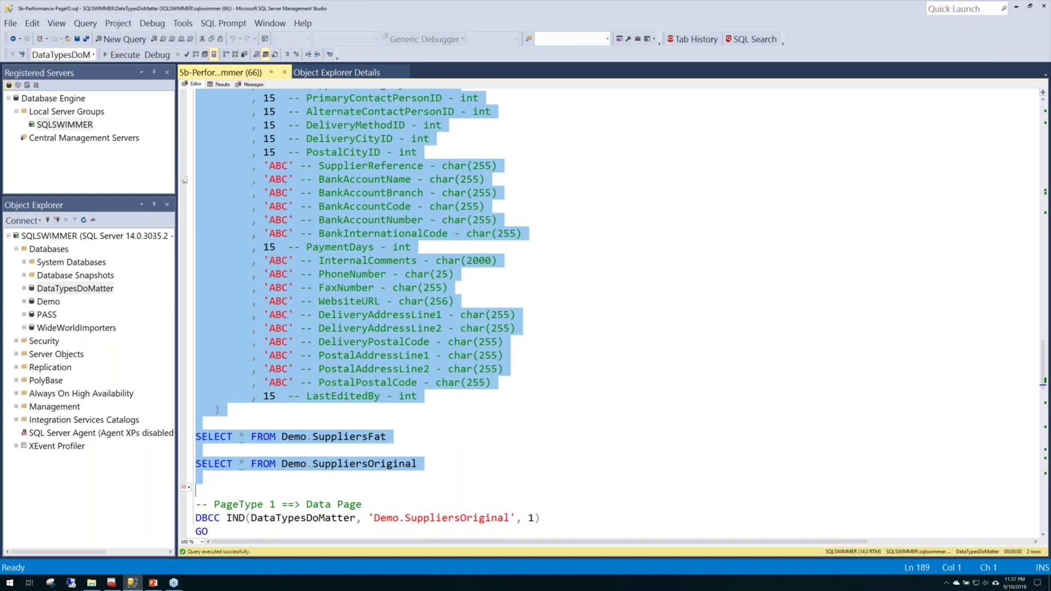
pyautogui.press('F5')
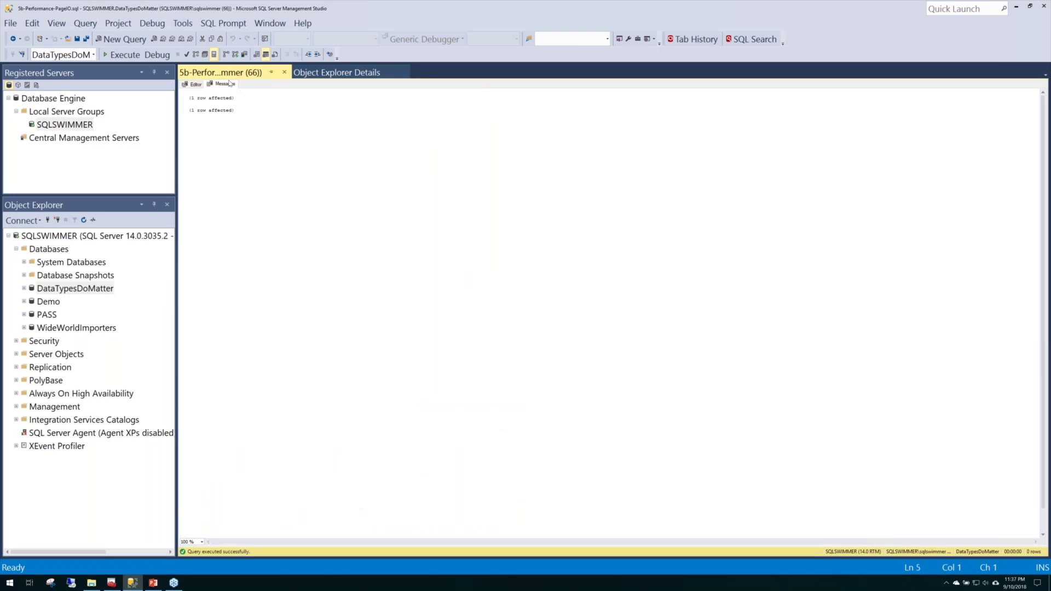
pyautogui.click(196, 84)
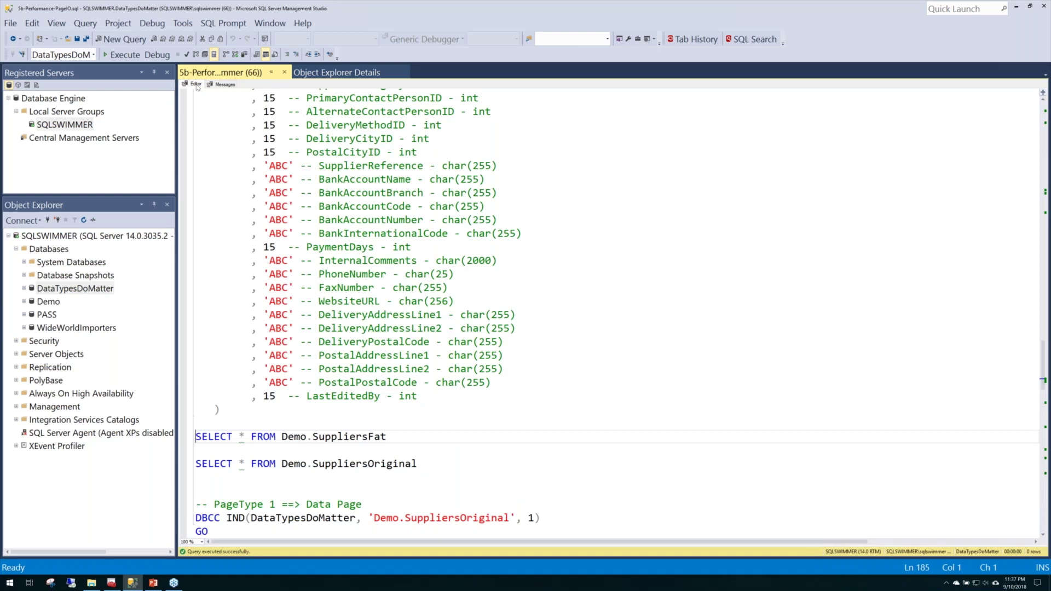
# Step: Query both supplier tables again to check the newly inserted row at the end of the results, and return to the script
pyautogui.press('F5')
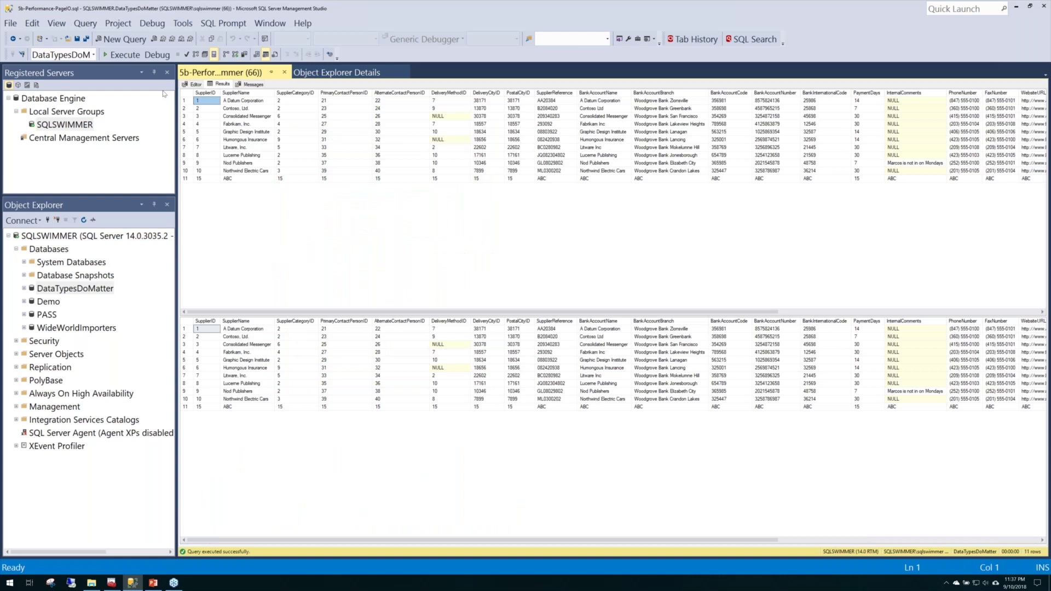
pyautogui.press('Down')
pyautogui.press('Down')
pyautogui.press('Down')
pyautogui.press('Down')
pyautogui.press('Down')
pyautogui.press('Down')
pyautogui.press('Down')
pyautogui.press('Down')
pyautogui.press('Down')
pyautogui.press('Down')
pyautogui.press('Right')
pyautogui.click(195, 84)
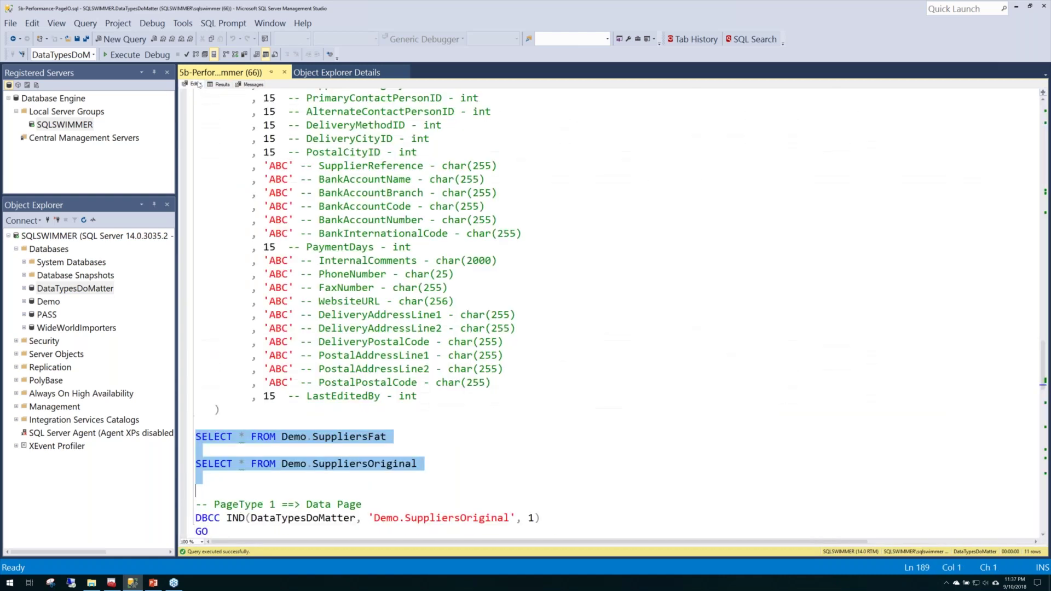
# Step: Rerun DBCC IND for Demo.SuppliersOriginal below the inserts to examine its data pages with the small row added, and return to the script
pyautogui.scroll(-2, 405, 262)
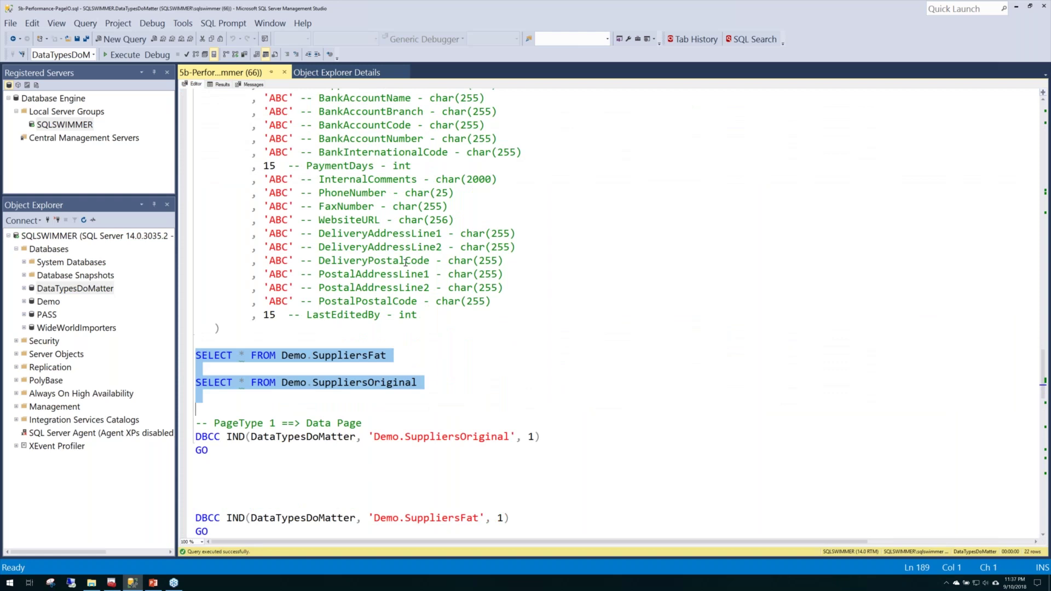
pyautogui.scroll(-3, 405, 262)
pyautogui.press('Down')
pyautogui.press('Down')
pyautogui.hotkey('shift', 'Down')
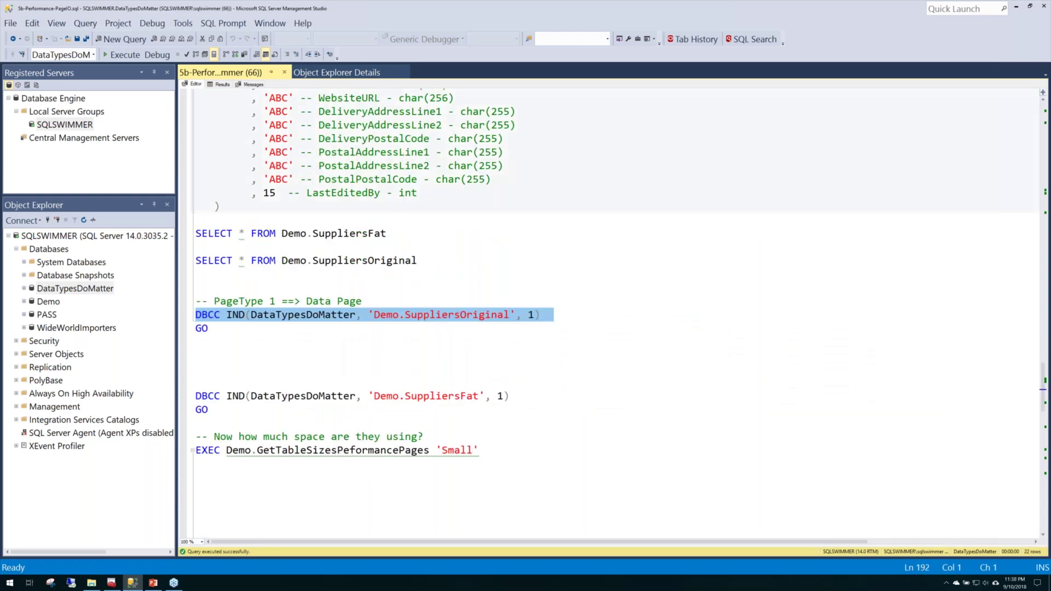
pyautogui.click(126, 54)
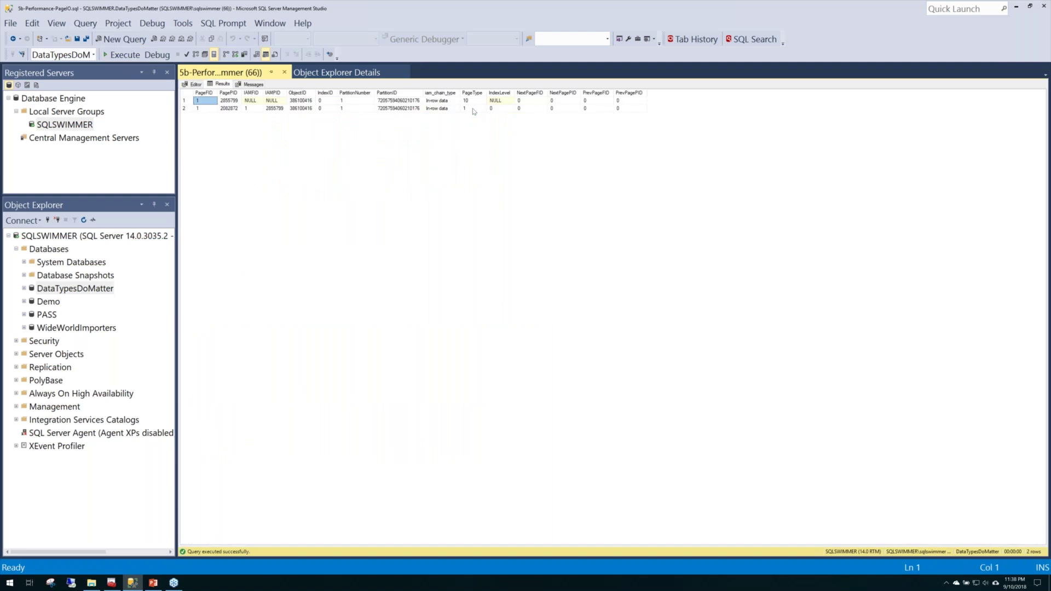
pyautogui.moveTo(475, 110); pyautogui.dragTo(481, 125)
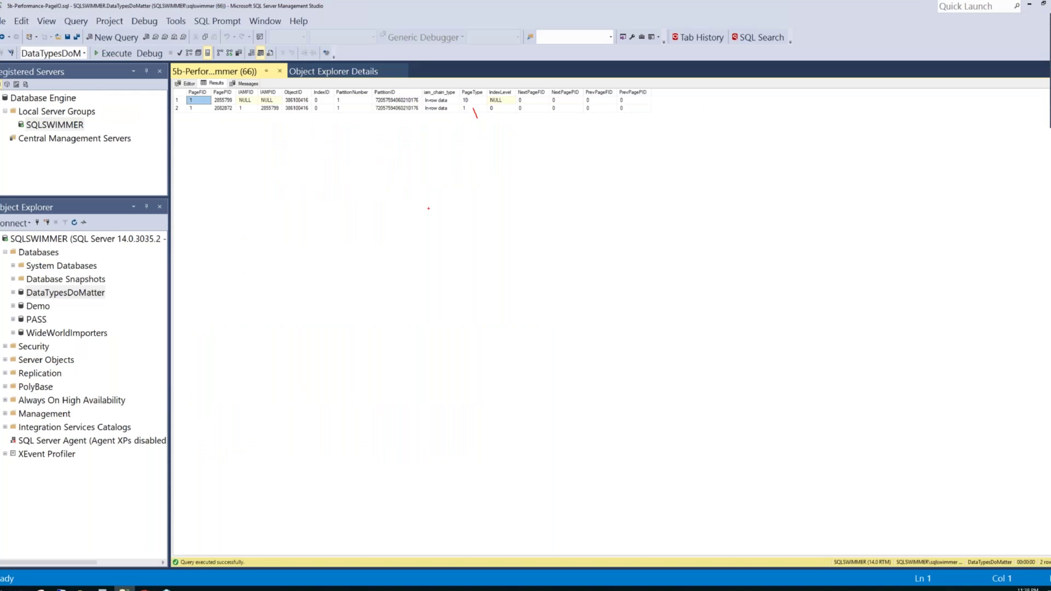
pyautogui.click(189, 83)
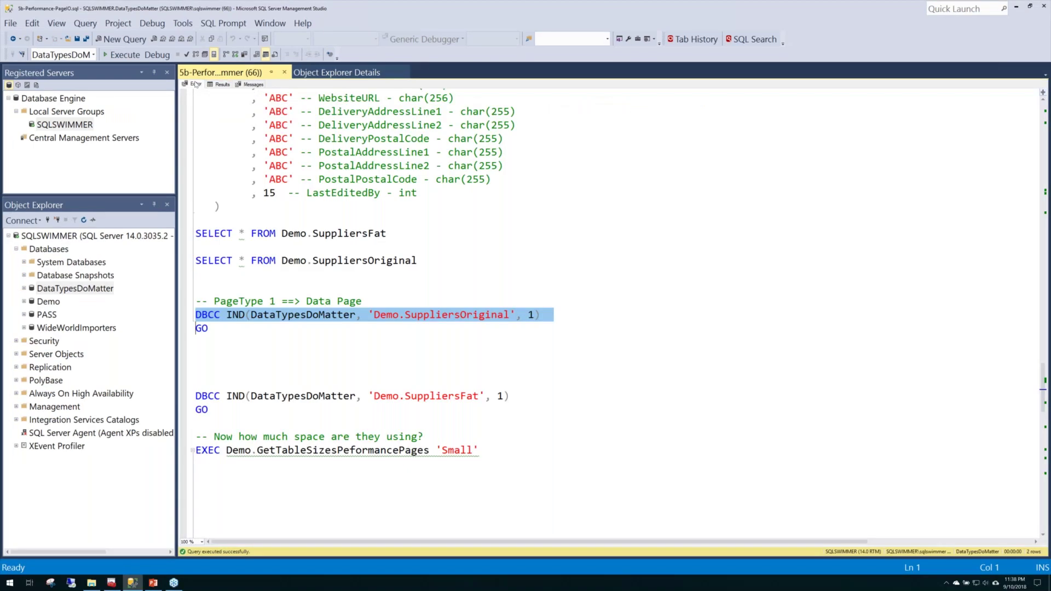
# Step: Run DBCC IND for Demo.SuppliersFat, mark the PageType 1 rows in the results, and return to the script
pyautogui.press('F5')
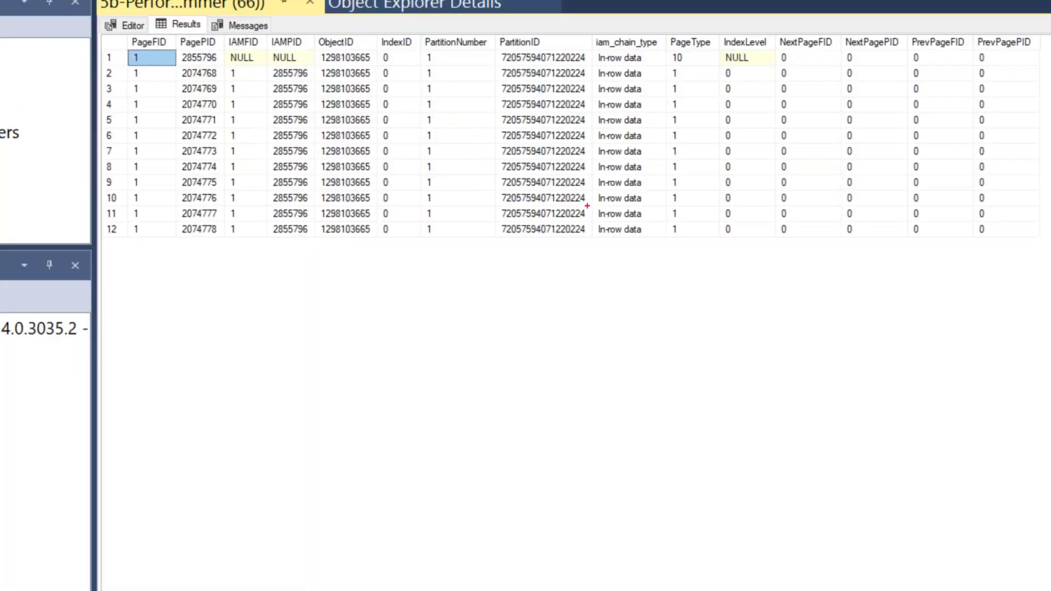
pyautogui.moveTo(676, 67); pyautogui.dragTo(693, 235)
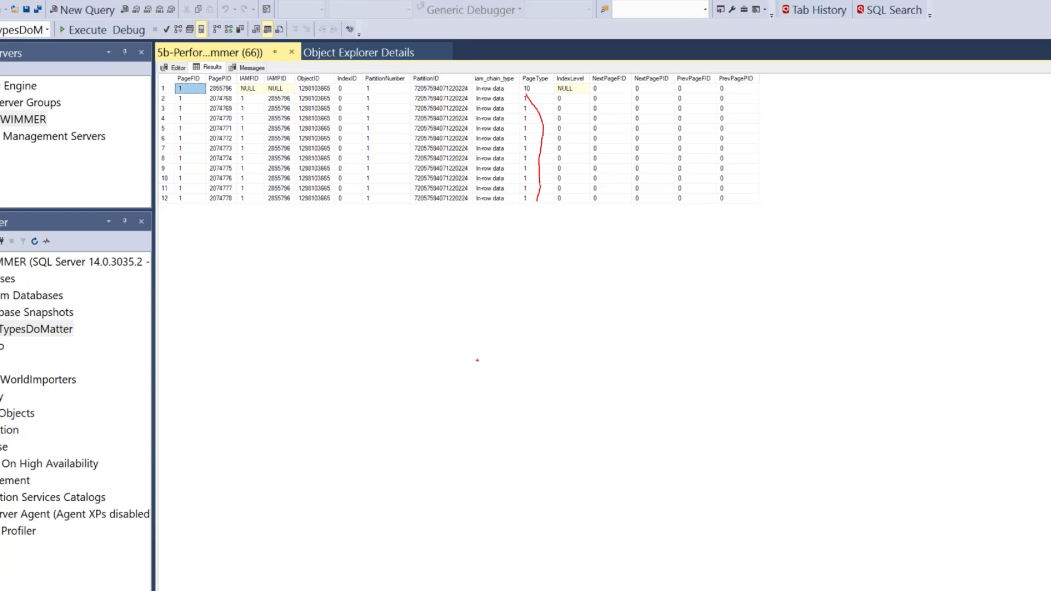
pyautogui.hotkey('ctrl', 'r')
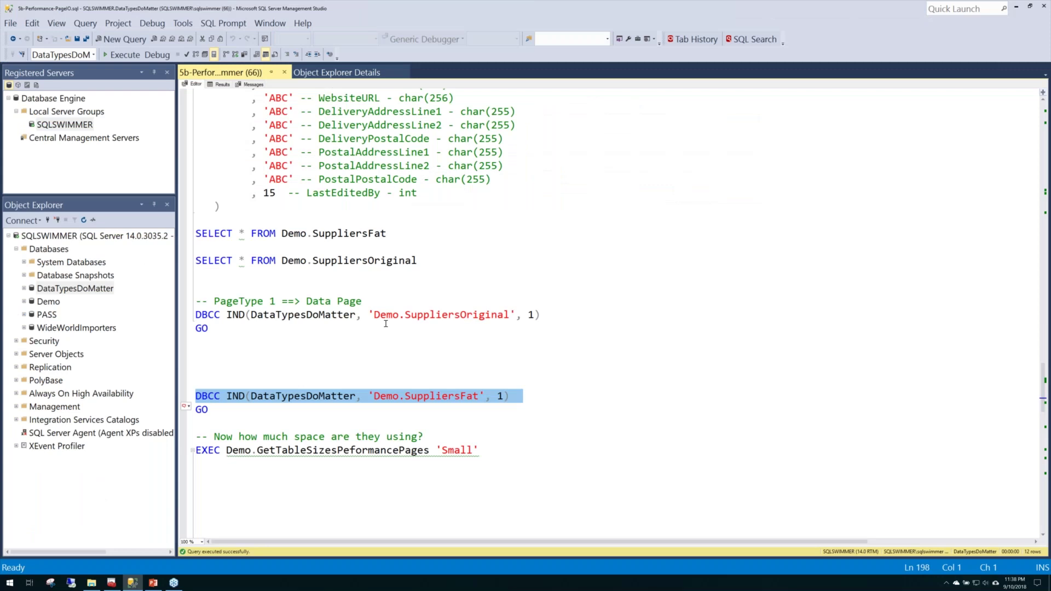
# Step: Execute Demo.GetTableSizesPeformancePages with 'Small' again to compare both supplier tables' space with the small row added, and return to the script
pyautogui.scroll(-2, 185, 372)
pyautogui.click(185, 370)
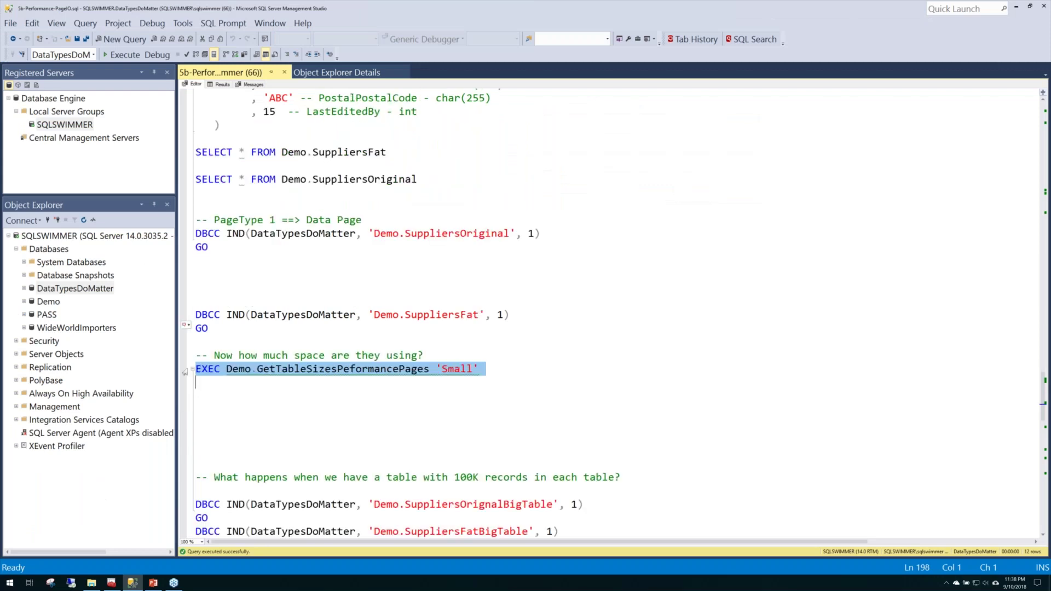
pyautogui.press('F5')
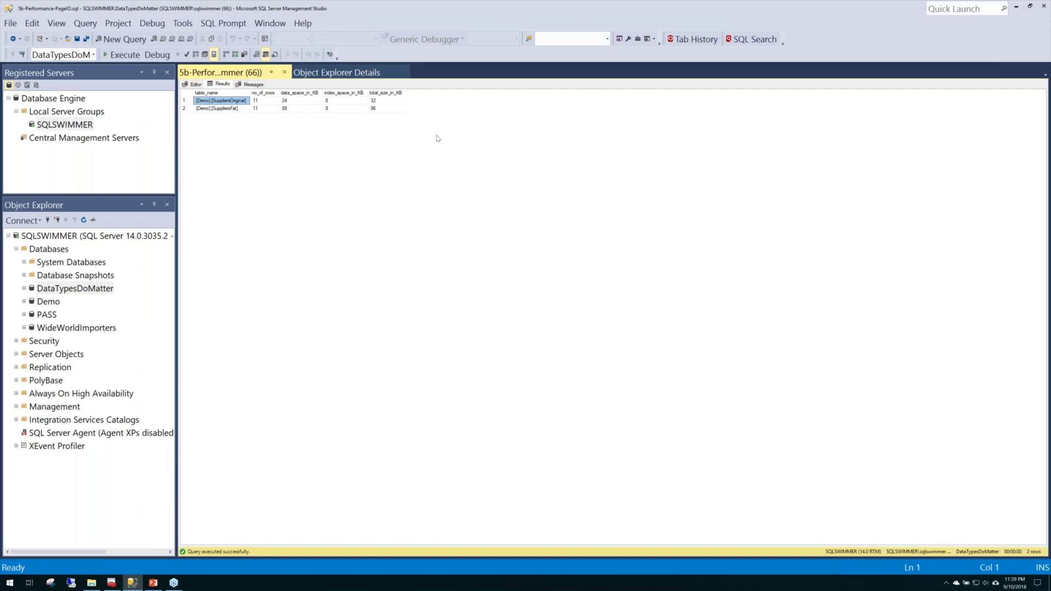
pyautogui.hotkey('ctrl', 'r')
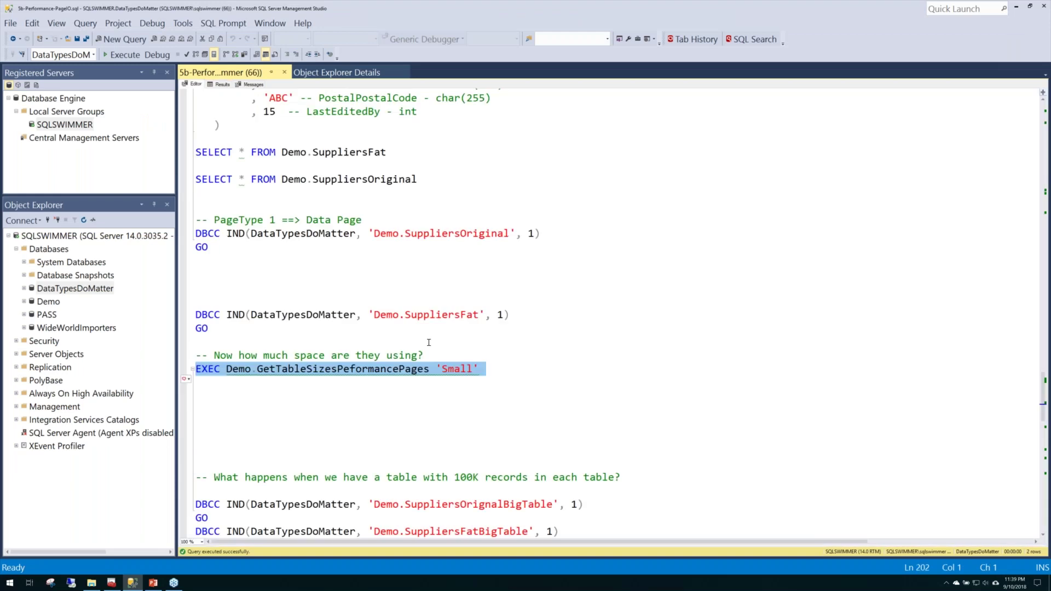
# Step: Run DBCC IND for Demo.SuppliersOrignalBigTable and Demo.SuppliersFatBigTable separately to compare how many pages each uses, and return to the script
pyautogui.scroll(-6, 329, 307)
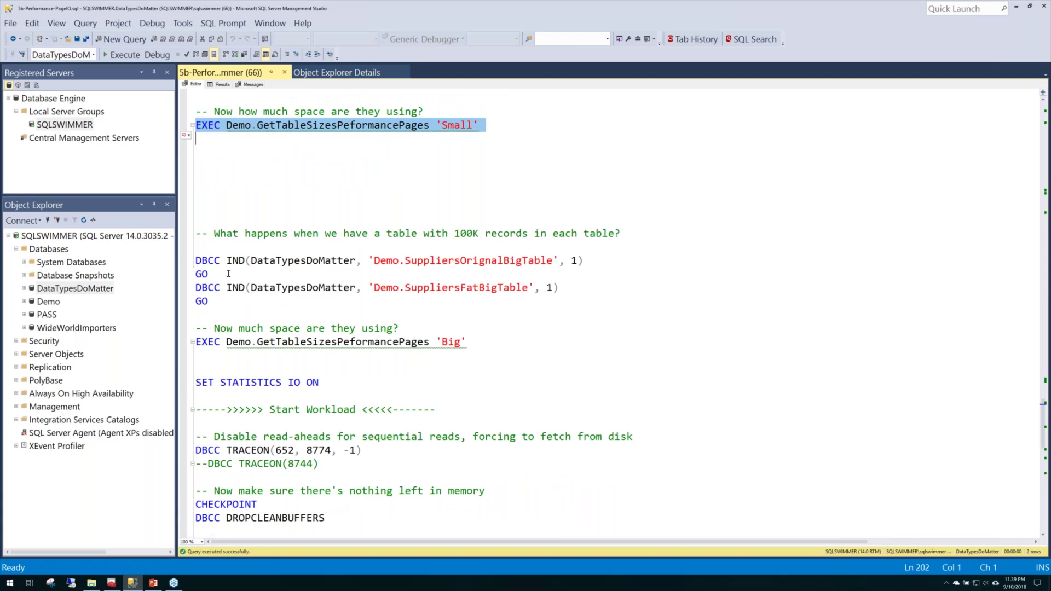
pyautogui.click(187, 267)
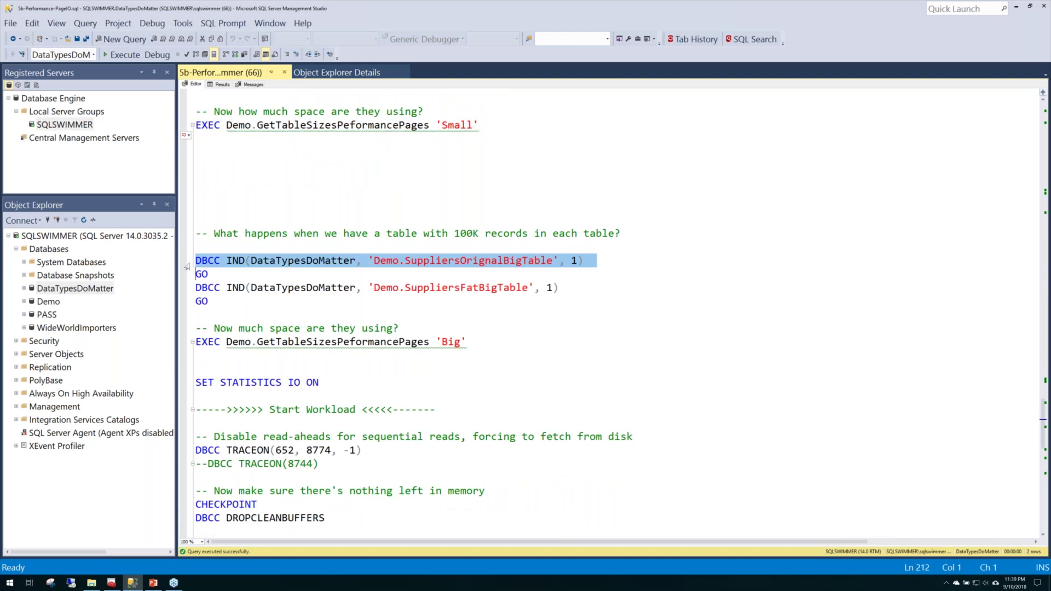
pyautogui.click(123, 55)
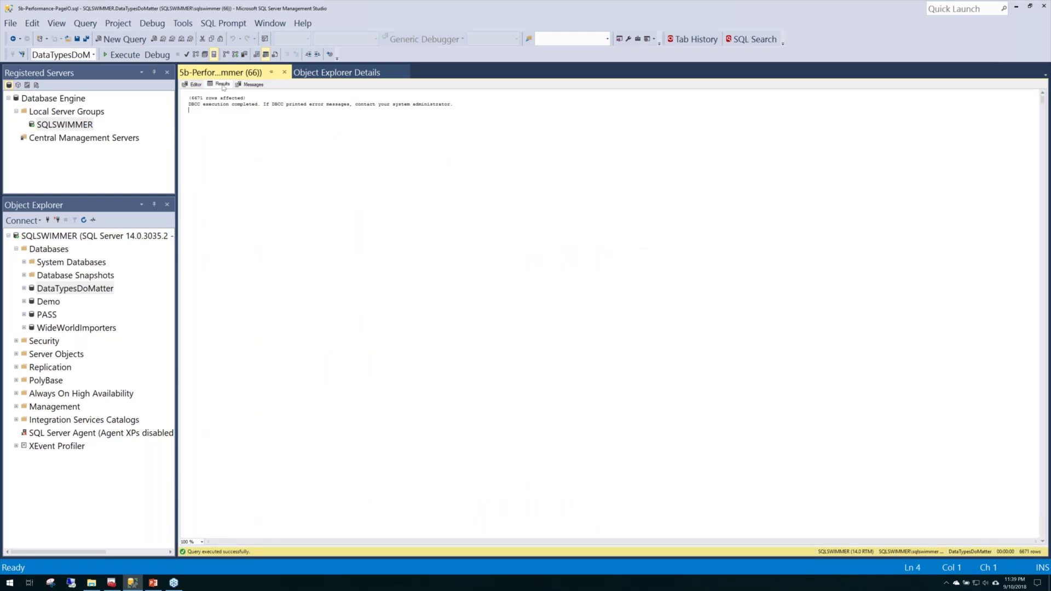
pyautogui.click(222, 85)
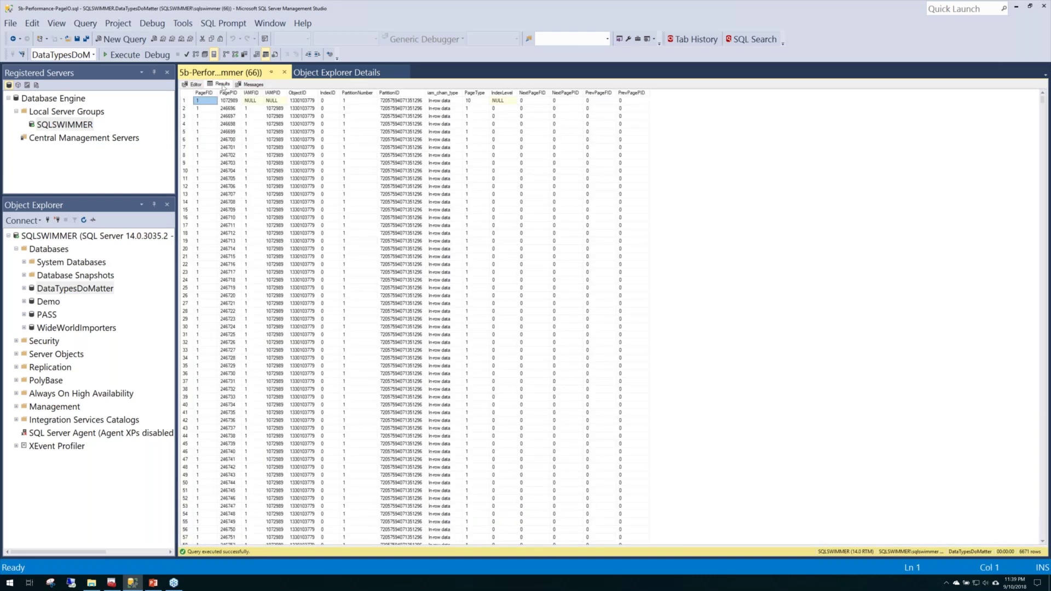
pyautogui.scroll(-20, 452, 248)
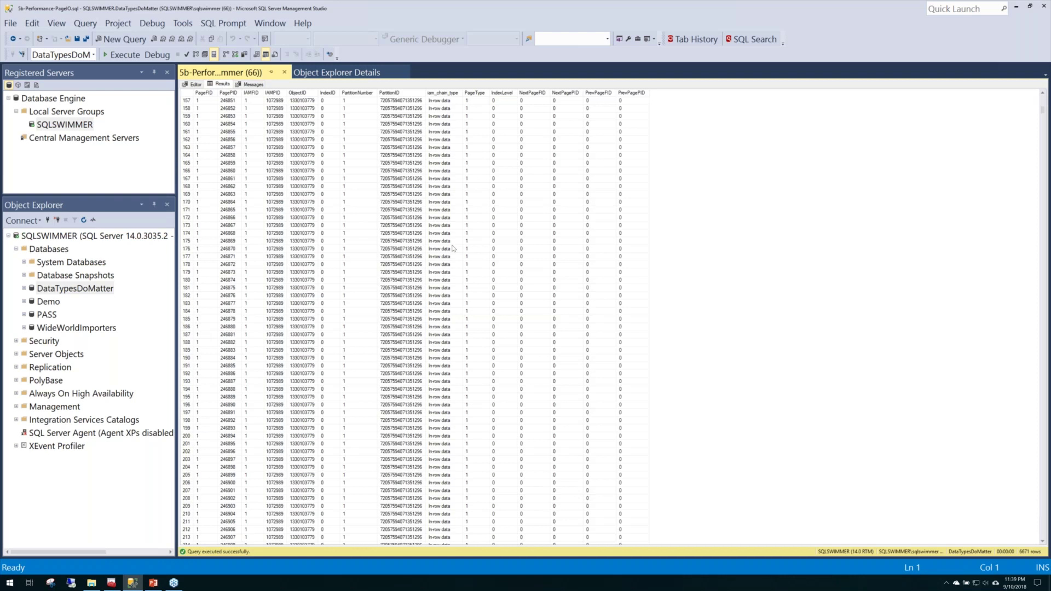
pyautogui.hotkey('ctrl', 'r')
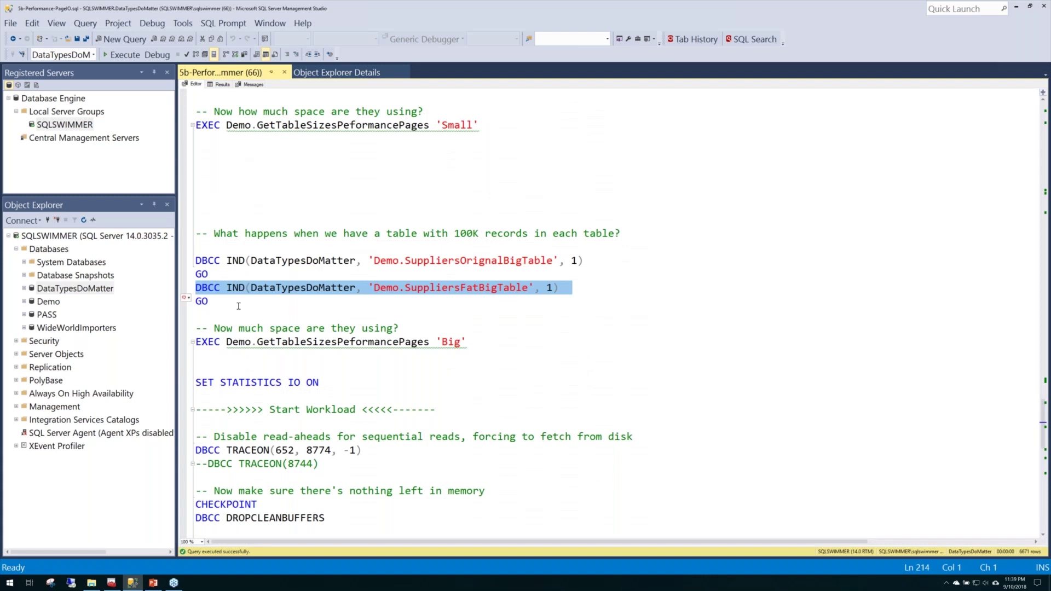
pyautogui.press('F5')
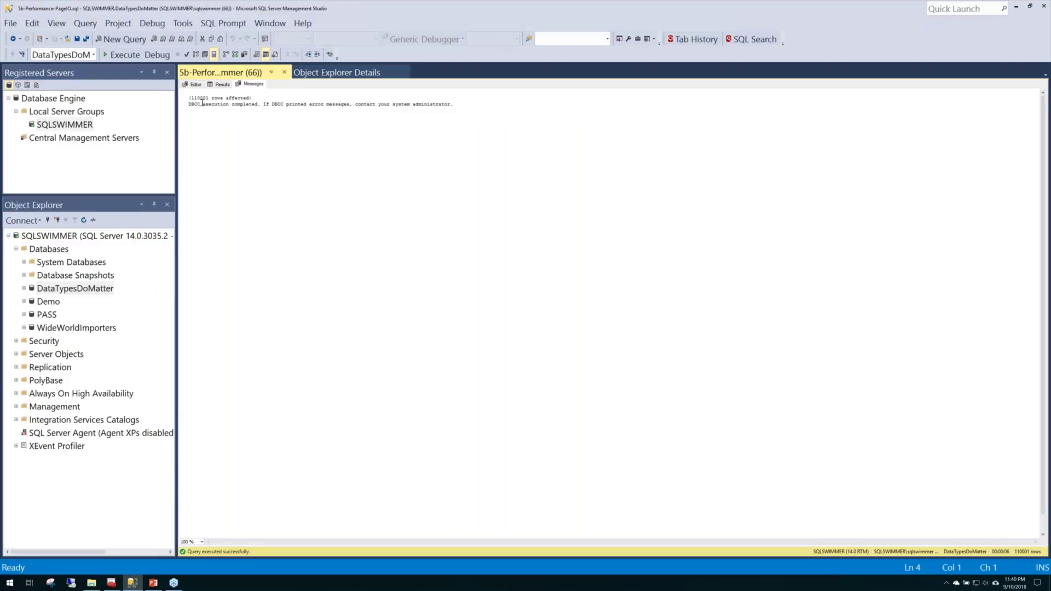
pyautogui.click(196, 85)
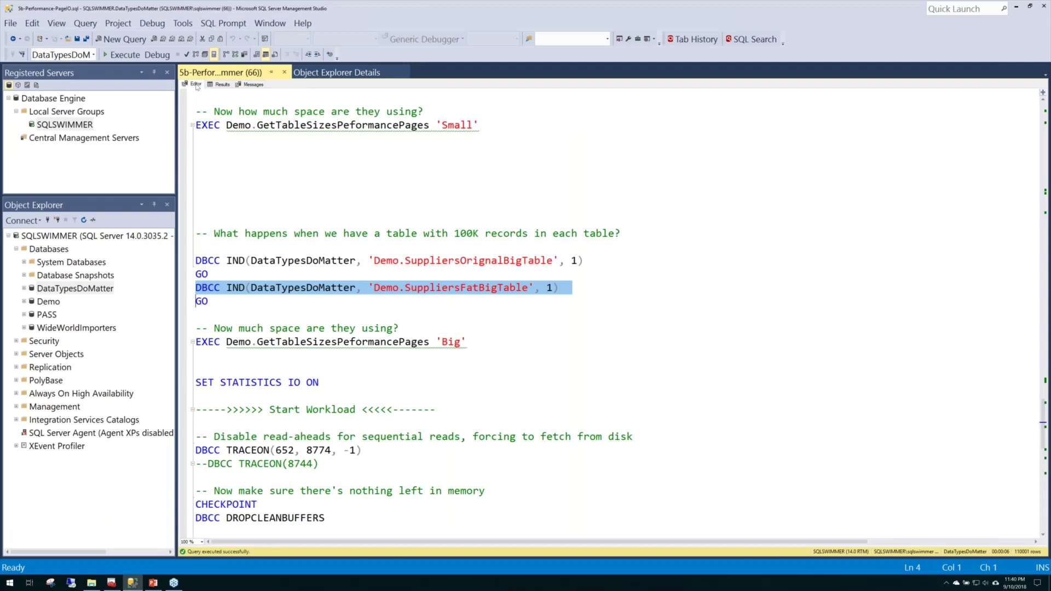
# Step: Execute Demo.GetTableSizesPeformancePages with 'Big' to compare the space the big supplier tables use, and return to the script
pyautogui.click(187, 343)
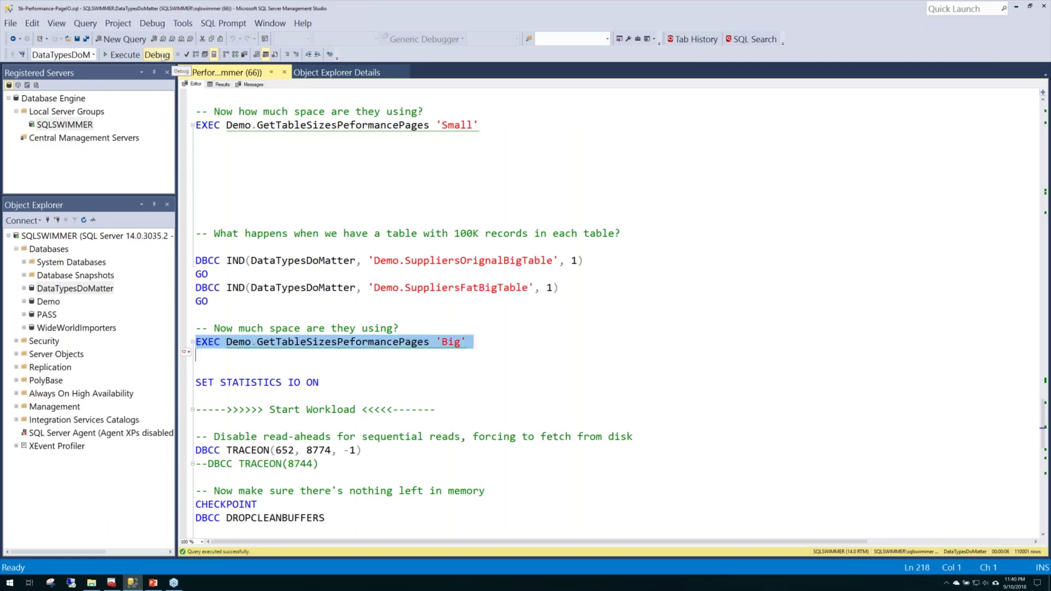
pyautogui.press('F5')
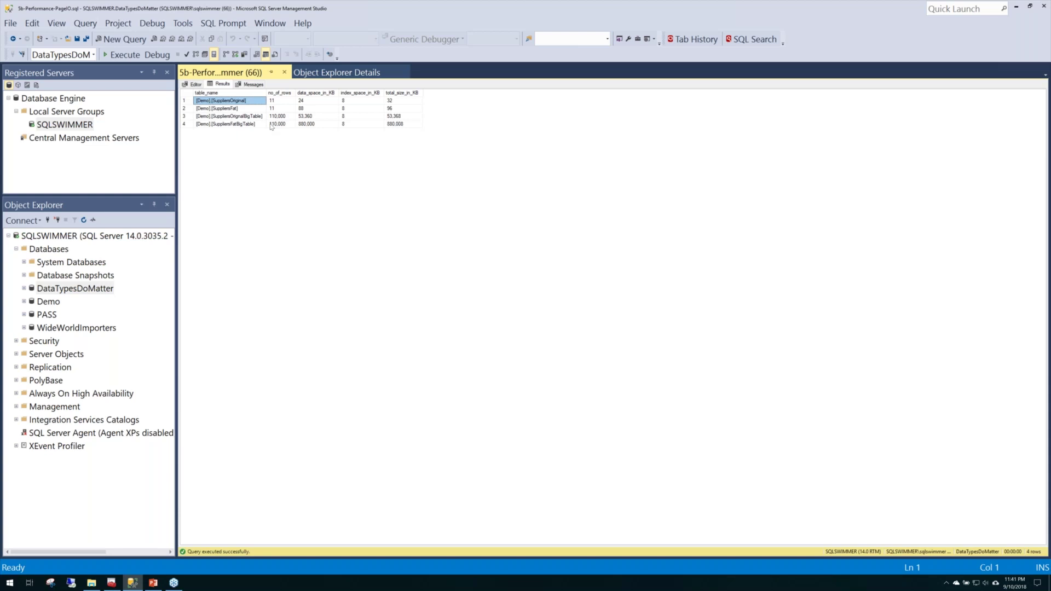
pyautogui.click(194, 85)
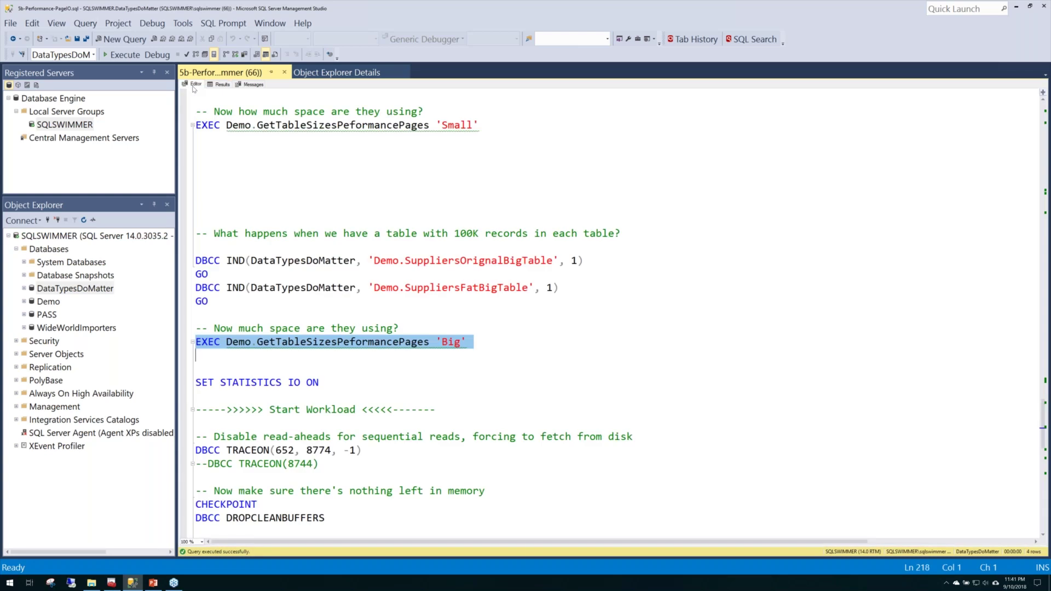
# Step: Select the SET STATISTICS IO ON statement, launch the DataTypesDoMatter-IOWorkload.cmd shortcut from the desktop, and switch back to SQL Server Management Studio
pyautogui.scroll(-3, 182, 267)
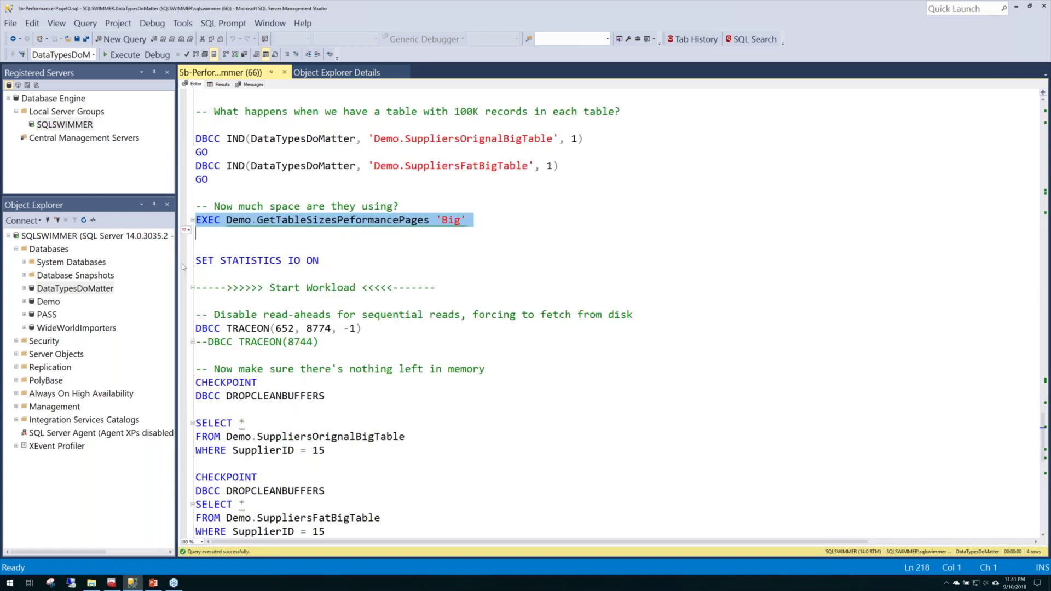
pyautogui.click(182, 266)
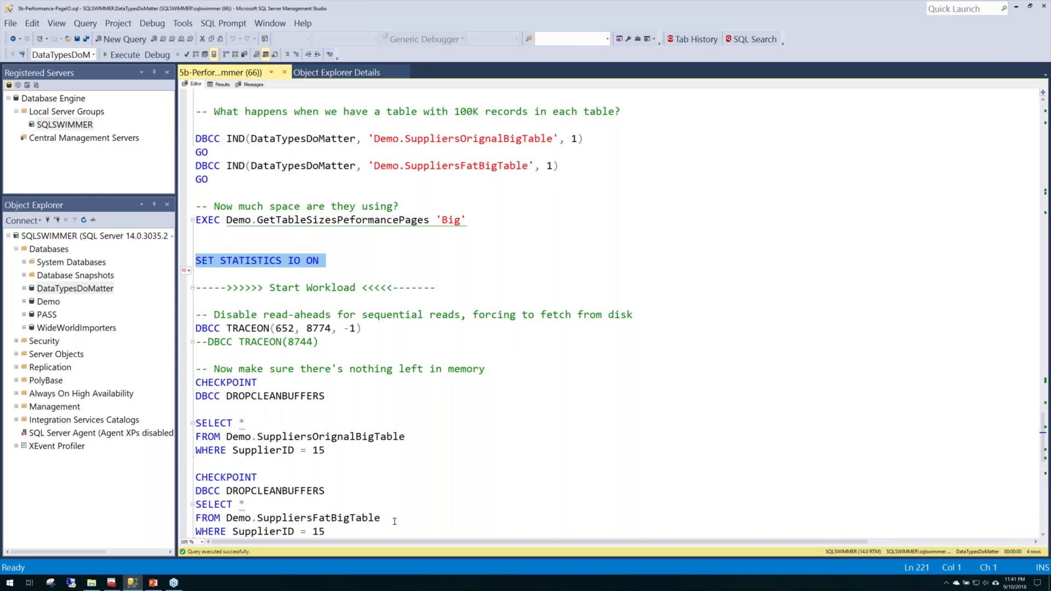
pyautogui.click(375, 588)
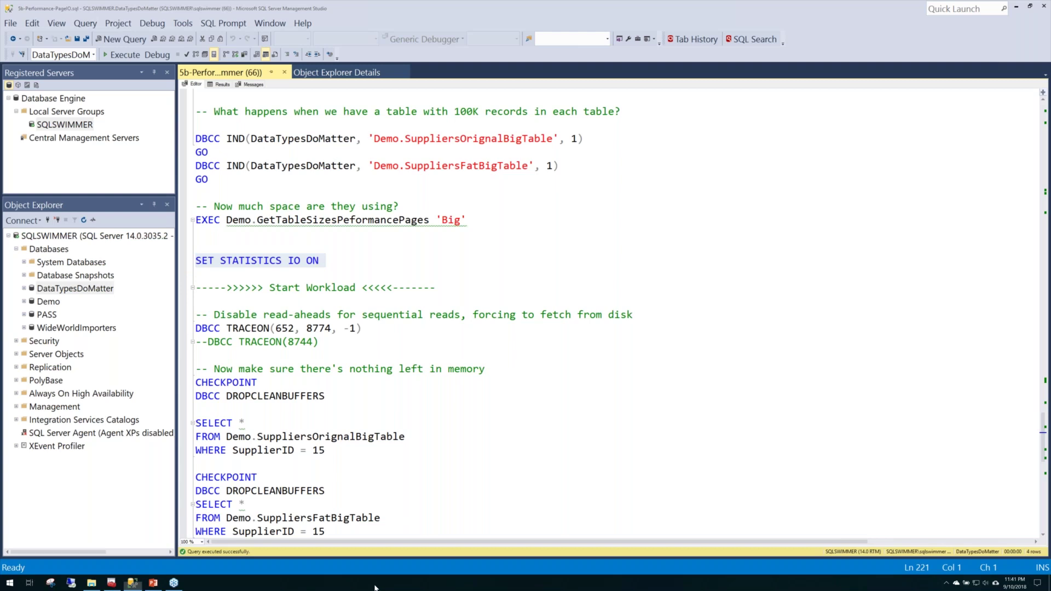
pyautogui.click(432, 528)
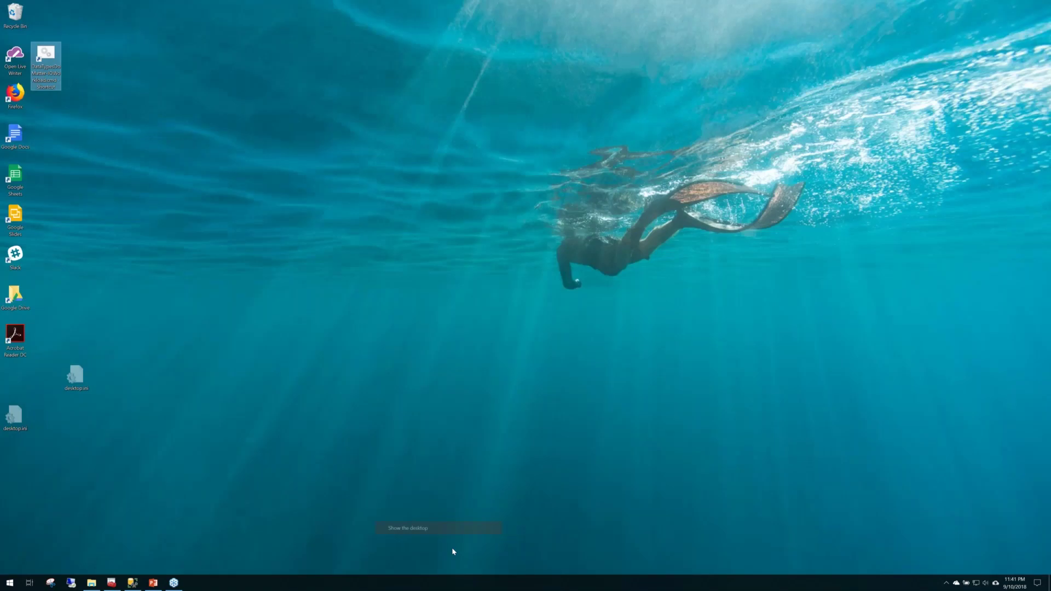
pyautogui.press('Return')
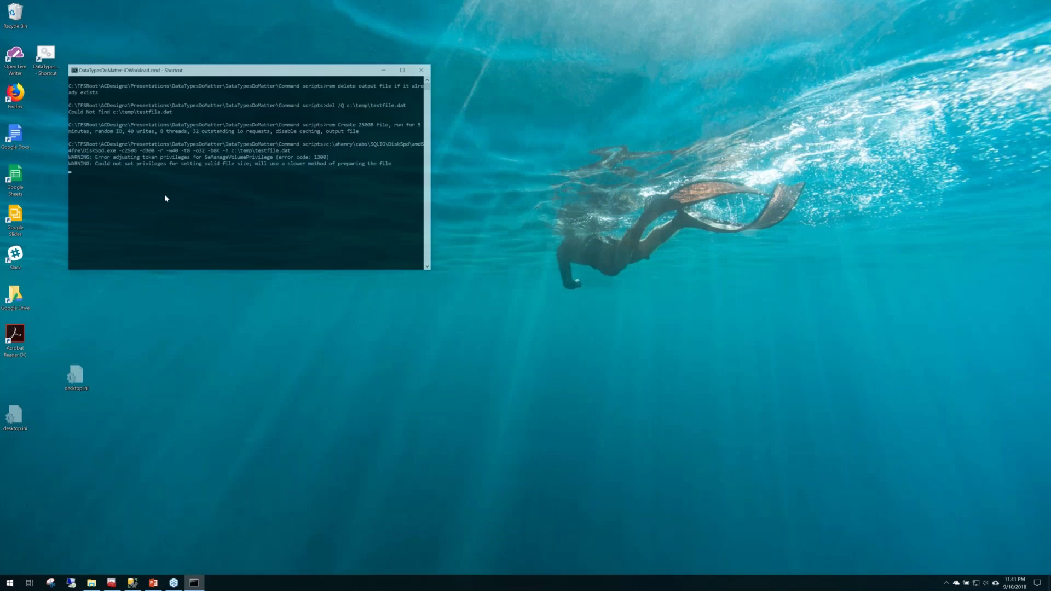
pyautogui.click(132, 584)
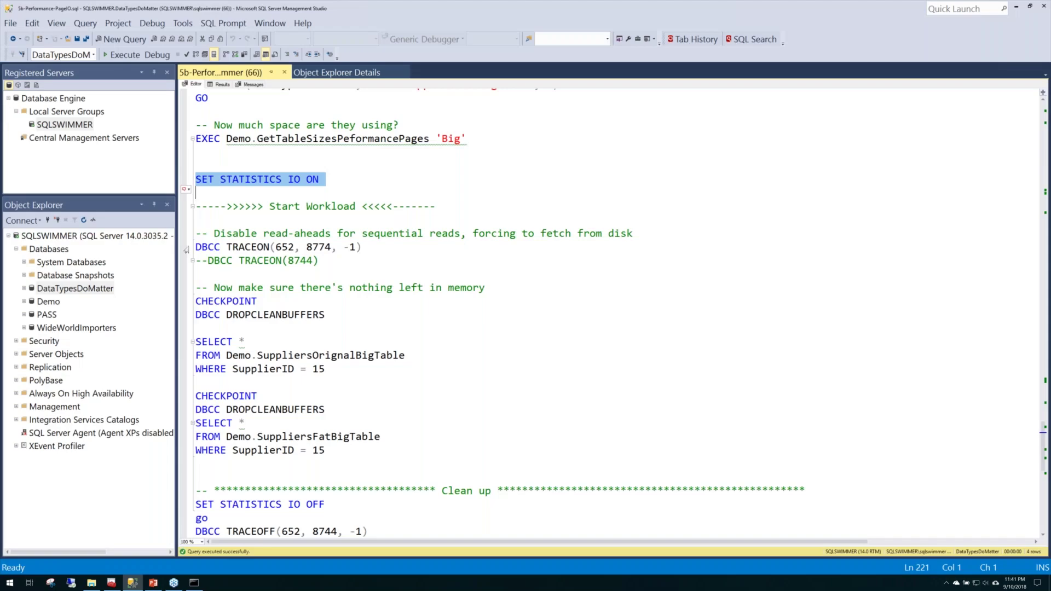
# Step: Disable read-aheads by executing DBCC TRACEON(652, 8774, -1), and return to the script
pyautogui.click(186, 248)
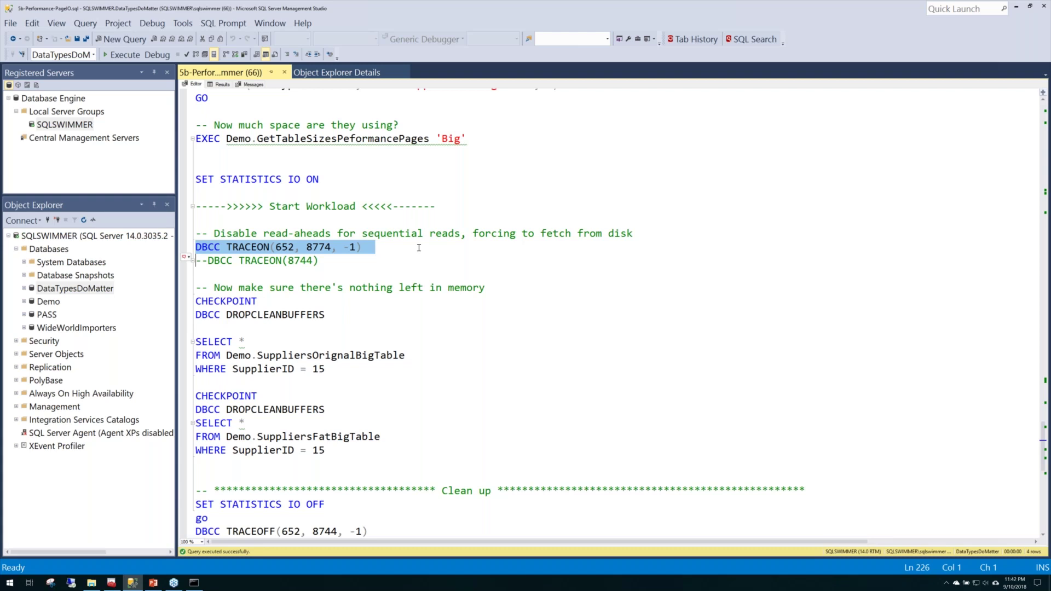
pyautogui.click(125, 55)
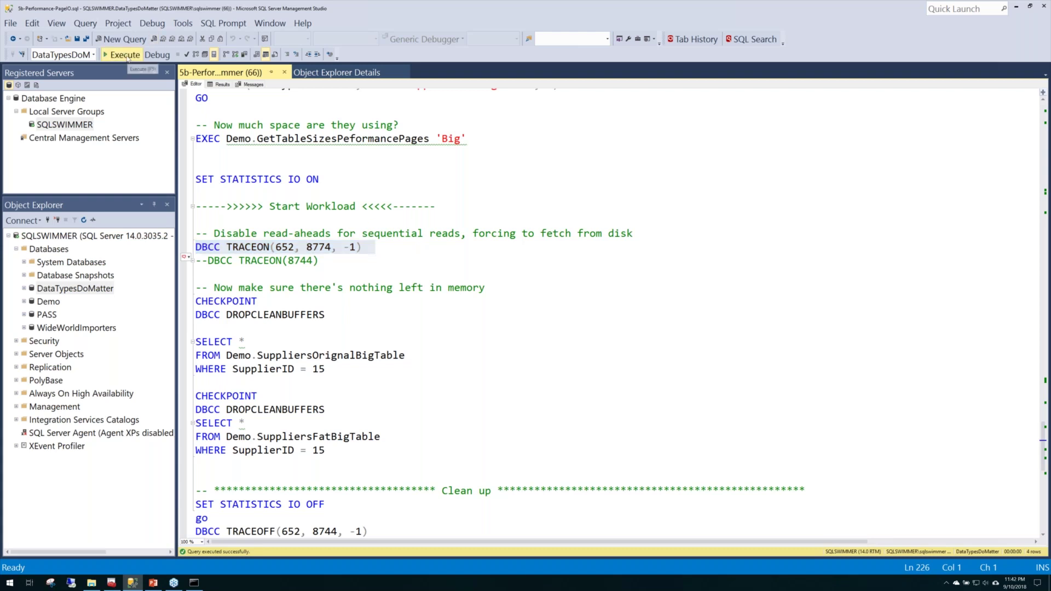
pyautogui.click(193, 84)
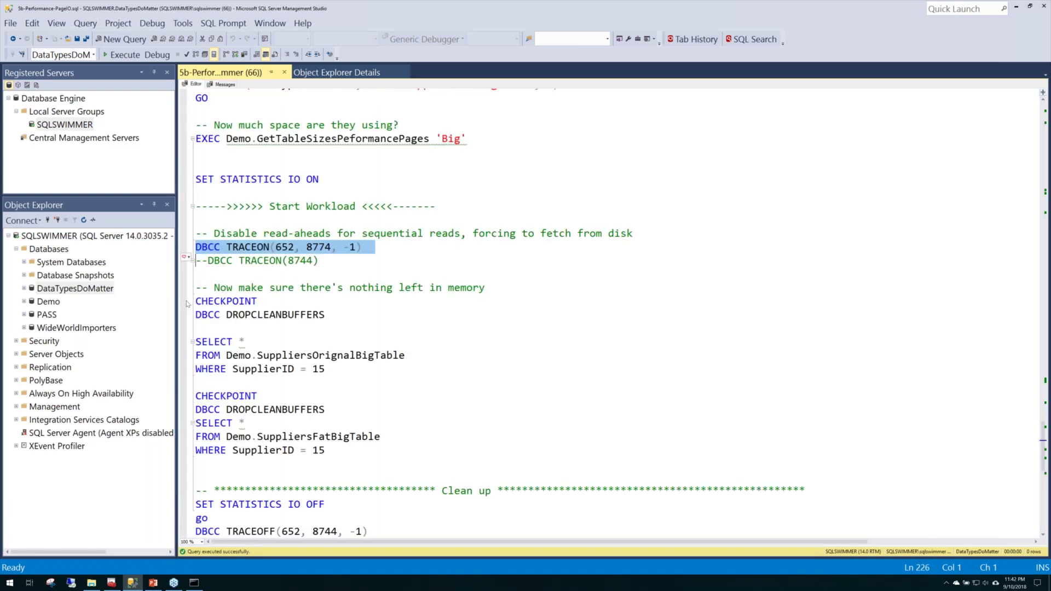
# Step: Clear the data from memory by executing the first CHECKPOINT and DBCC DROPCLEANBUFFERS statements, and return to the script
pyautogui.moveTo(187, 302); pyautogui.dragTo(186, 327)
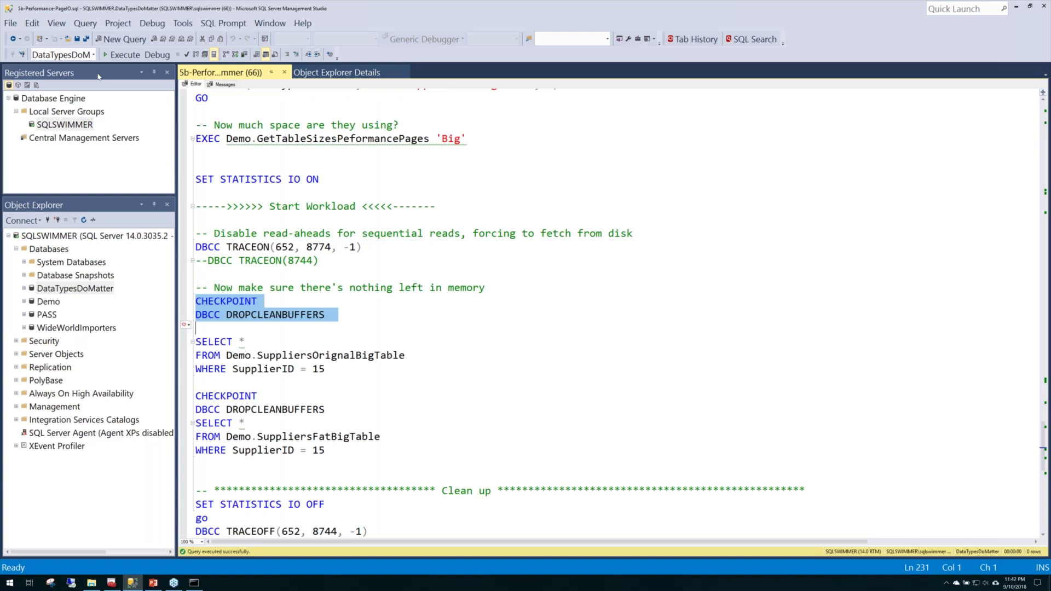
pyautogui.press('F5')
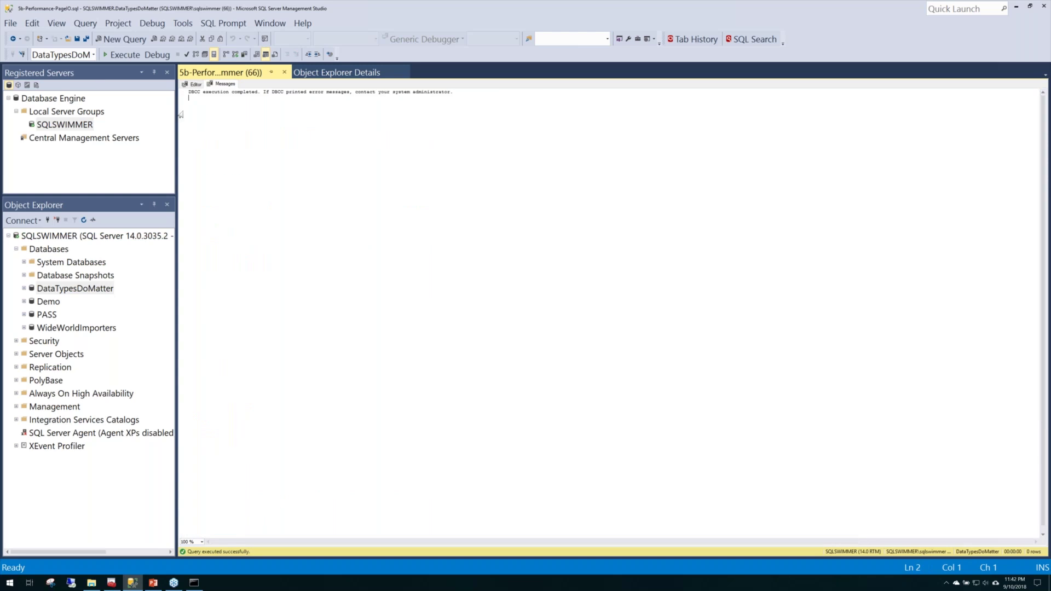
pyautogui.hotkey('ctrl', 'r')
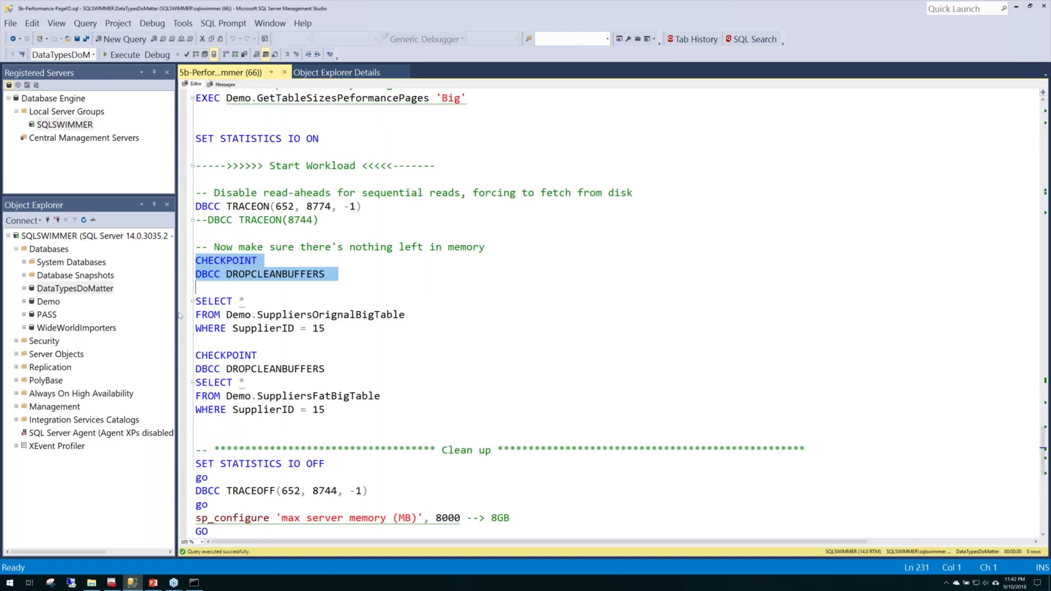
# Step: Query all columns of Demo.SuppliersOrignalBigTable for the rows where SupplierID is 15
pyautogui.moveTo(188, 300); pyautogui.dragTo(205, 339)
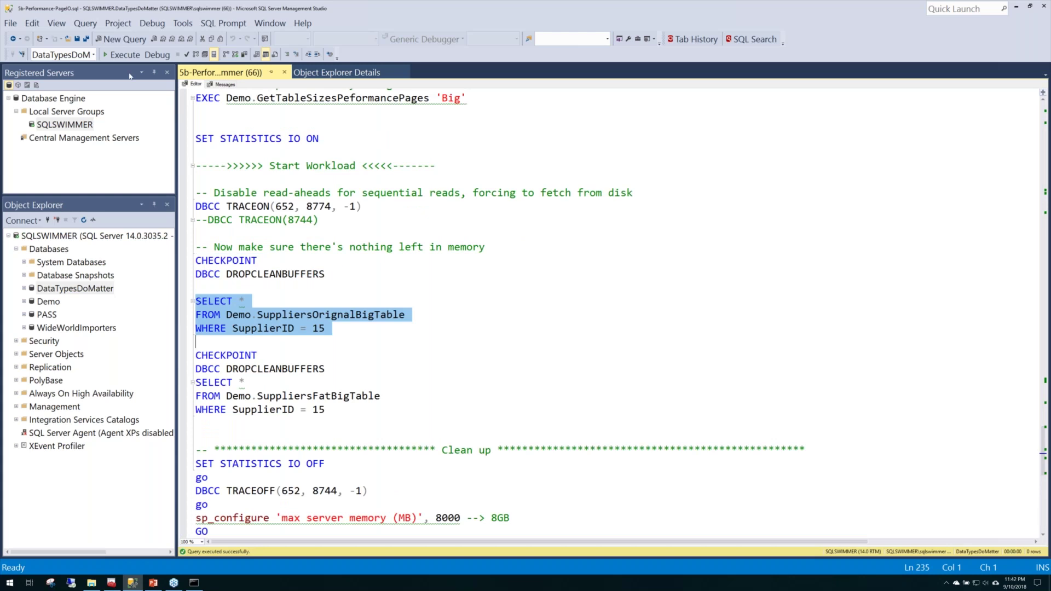
pyautogui.press('F5')
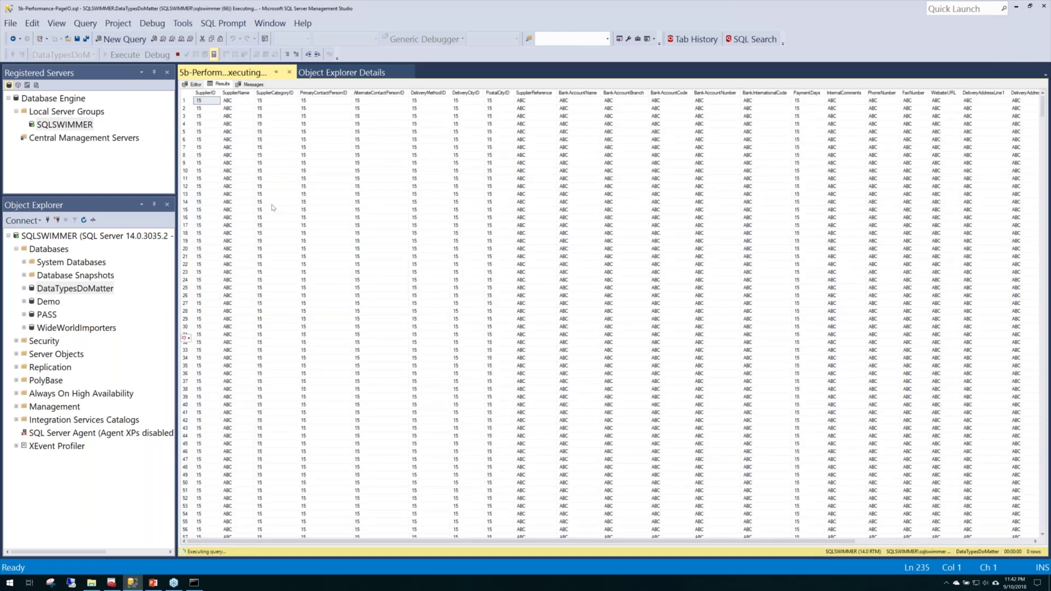